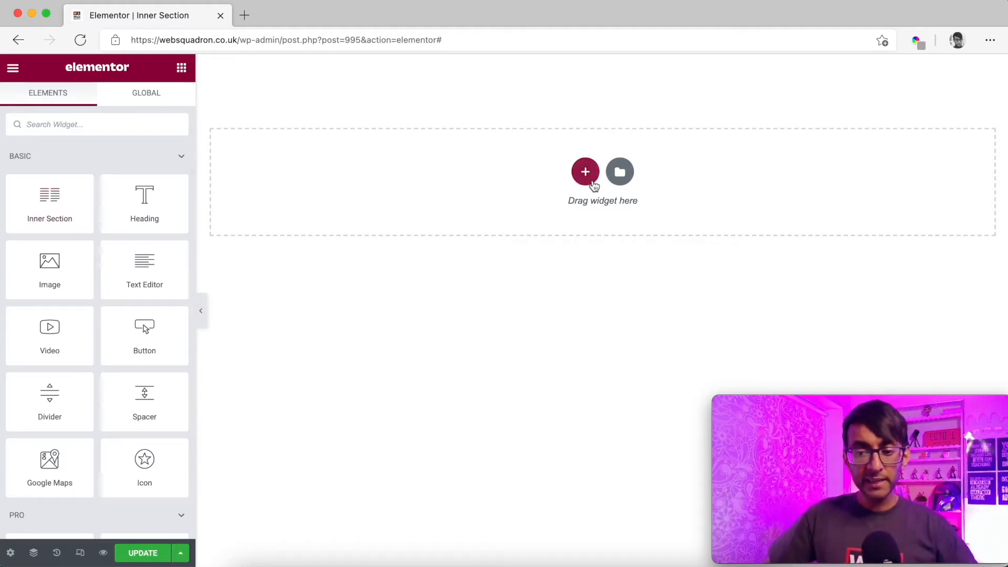
# - Add a single-column section to the page and duplicate its column to make a two-column layout
pyautogui.click(594, 186)
pyautogui.click(432, 221)
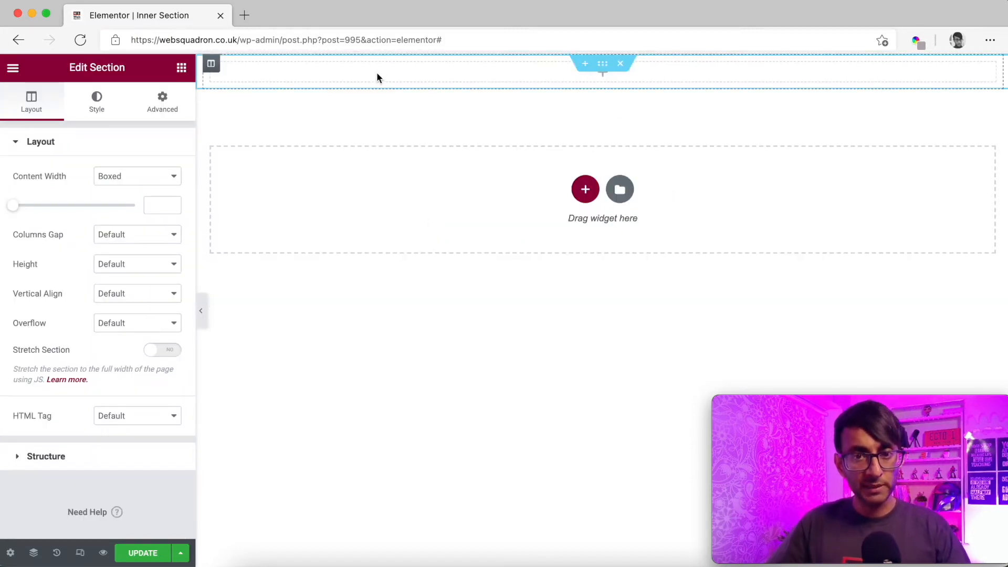
pyautogui.rightClick(210, 65)
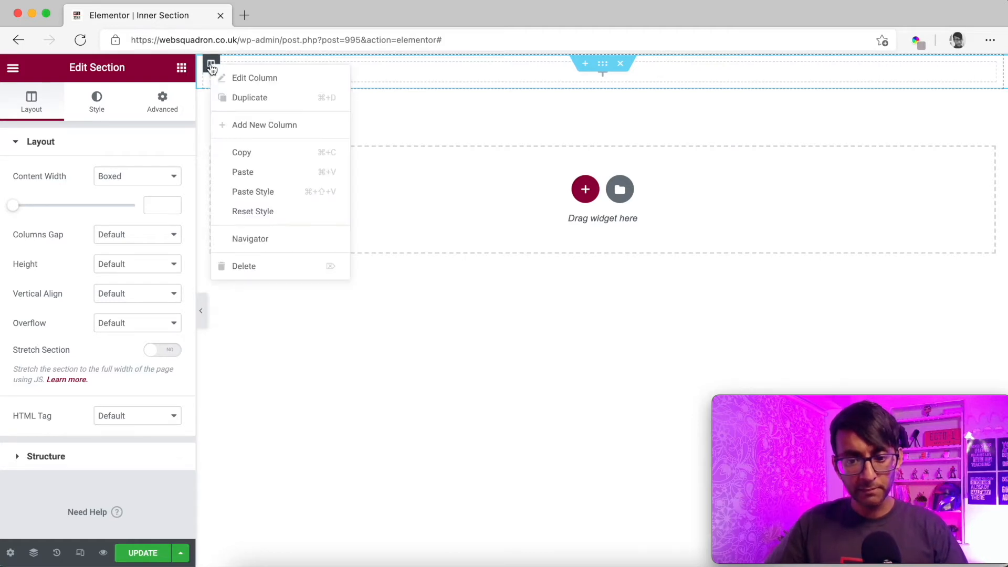
pyautogui.click(243, 100)
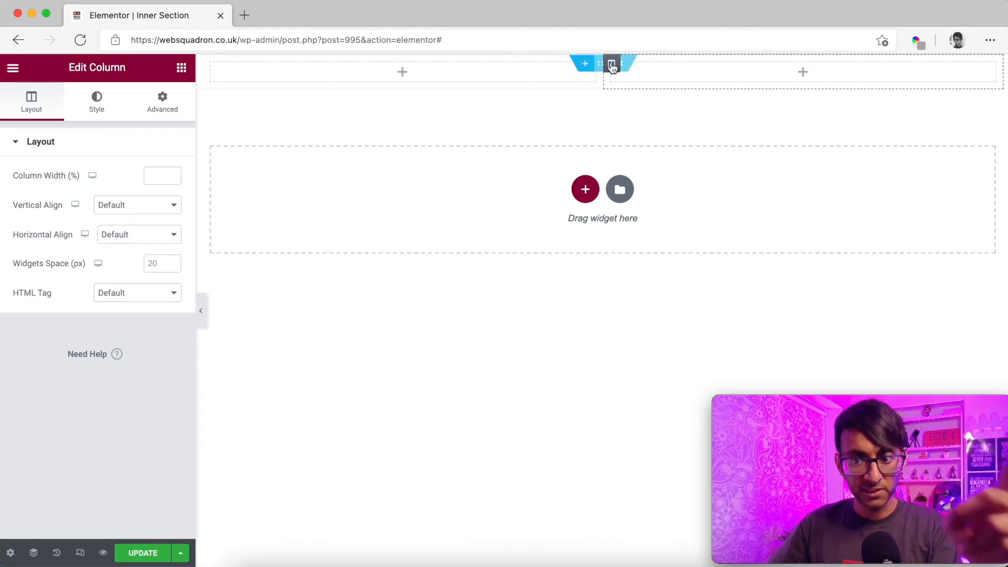
# - Give the section a classic background using the global color New Item #4 (#F3F3F3)
pyautogui.click(602, 65)
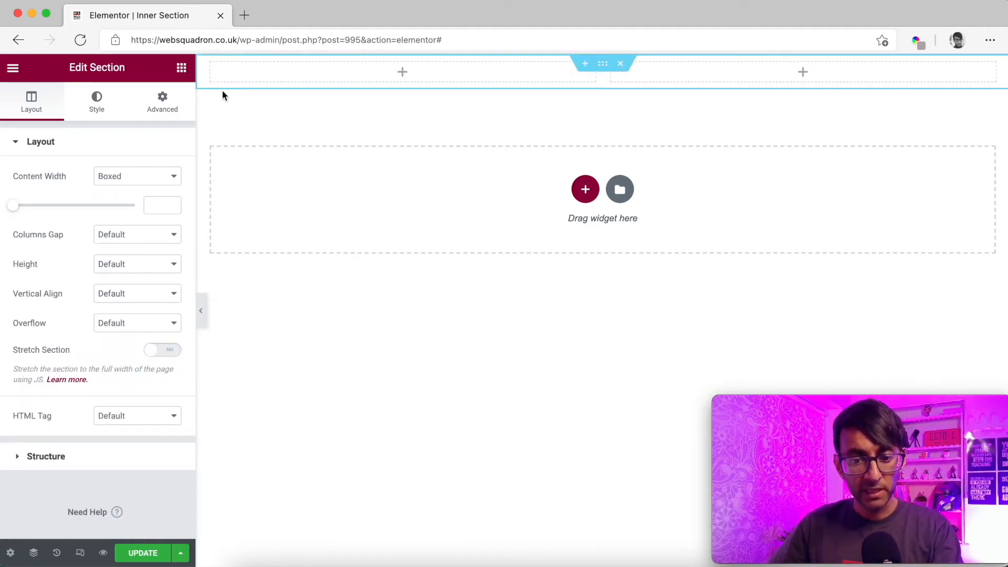
pyautogui.click(98, 108)
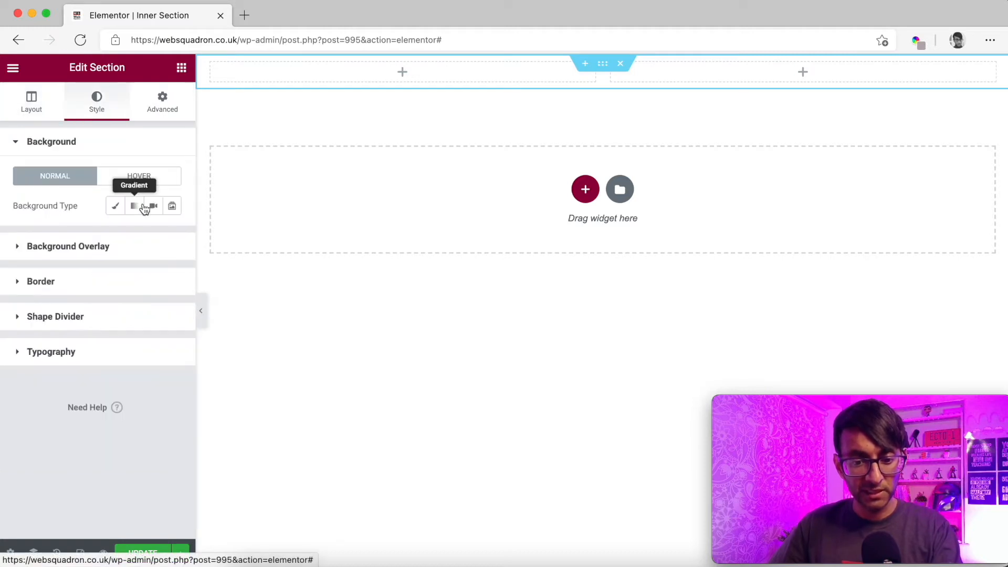
pyautogui.click(117, 207)
pyautogui.click(153, 236)
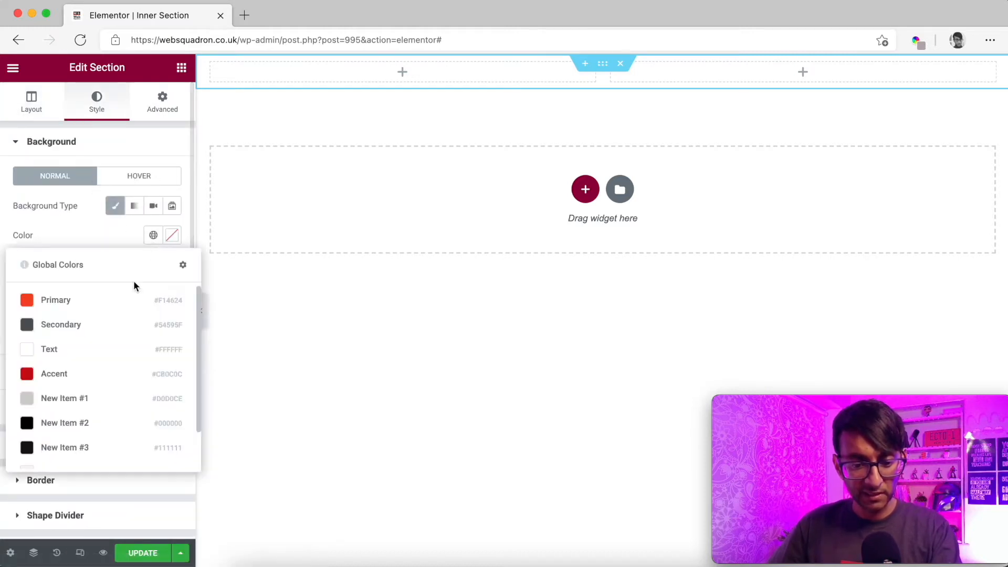
pyautogui.scroll(-1, 121, 416)
pyautogui.scroll(-1, 121, 415)
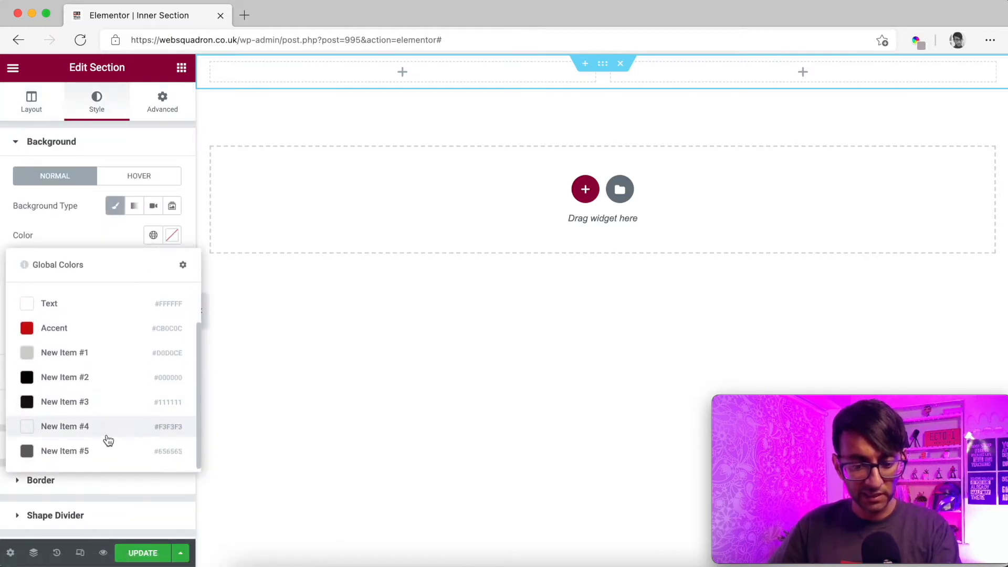
pyautogui.click(108, 430)
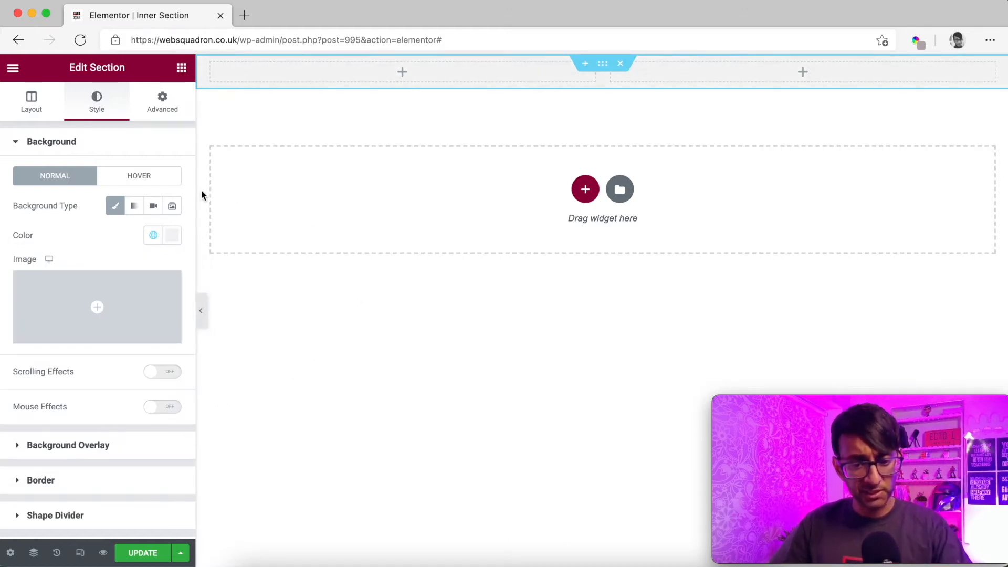
# - Set the section's boxed content width to 800 and its height to Min Height with a minimum of 0 px
pyautogui.click(34, 111)
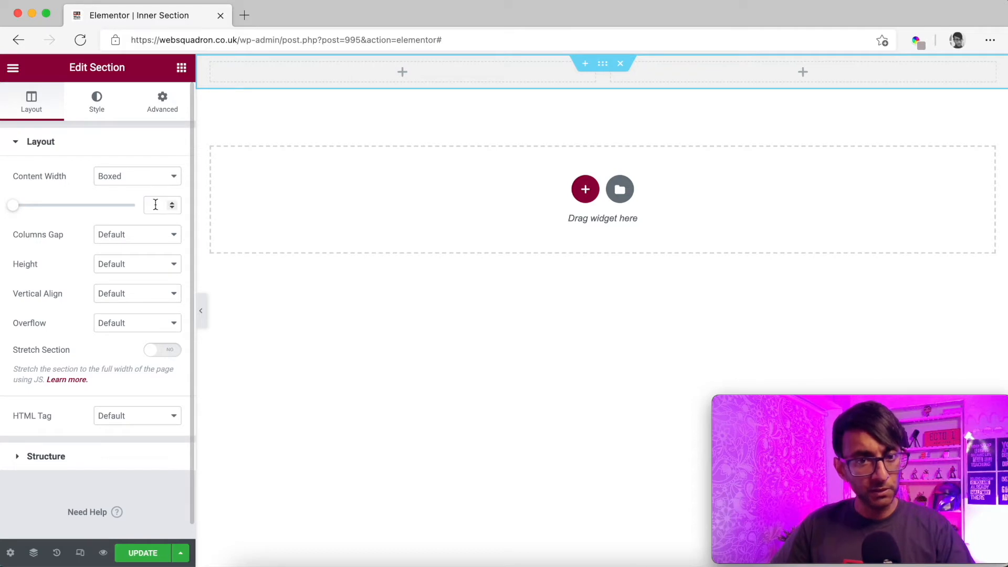
pyautogui.write('800')
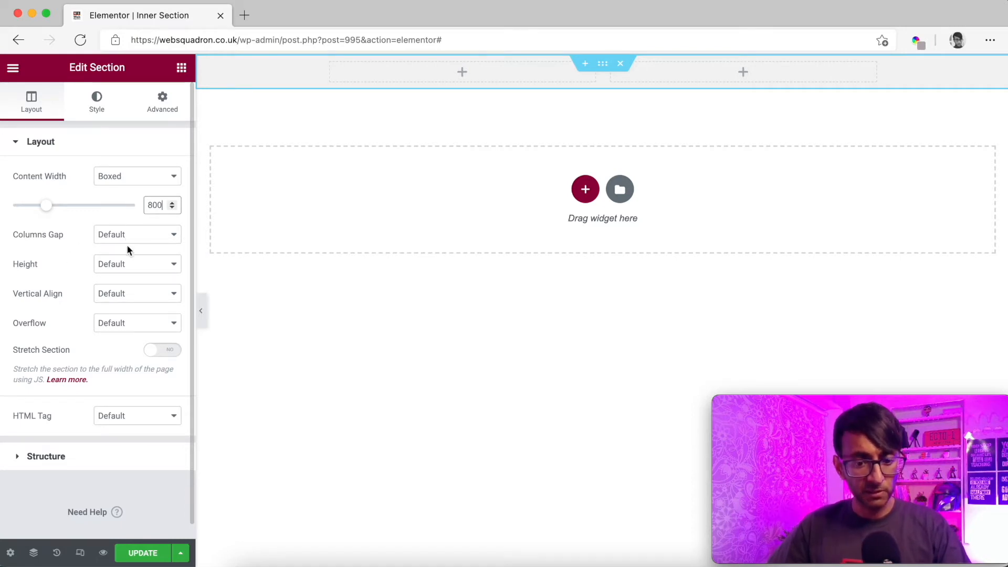
pyautogui.click(129, 263)
pyautogui.click(118, 301)
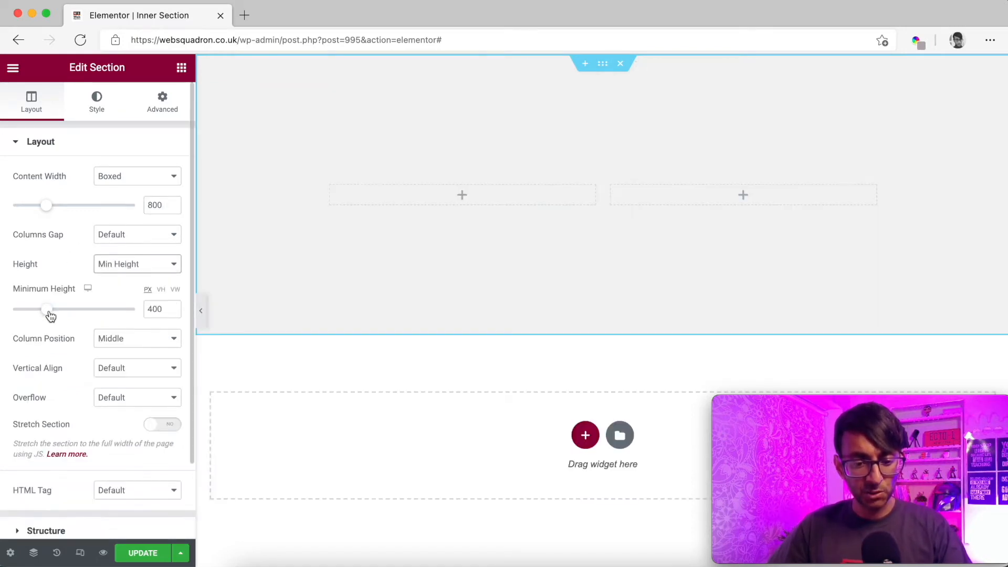
pyautogui.moveTo(49, 312); pyautogui.dragTo(5, 310)
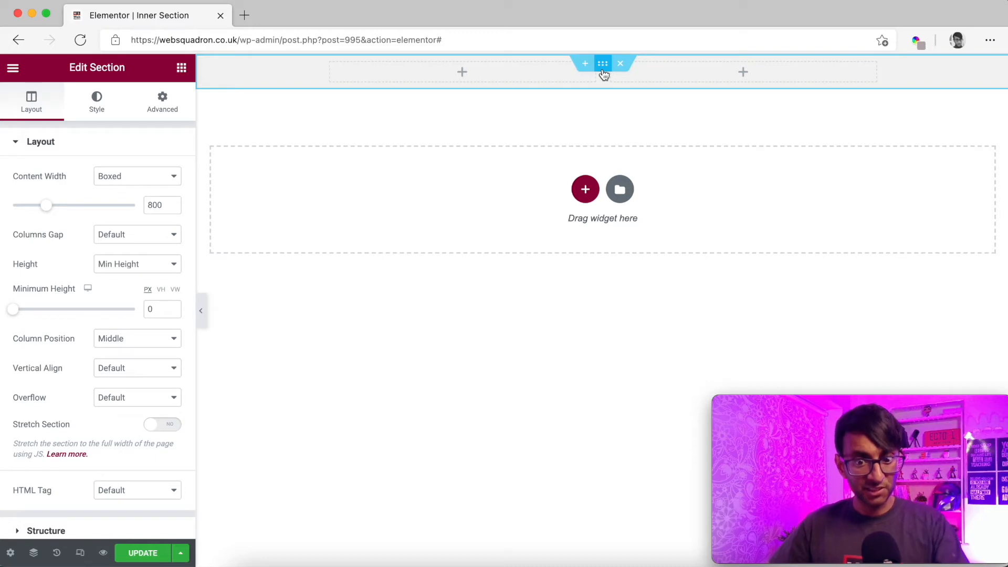
# - Set the section's linked top and bottom margins to 100 px
pyautogui.click(161, 115)
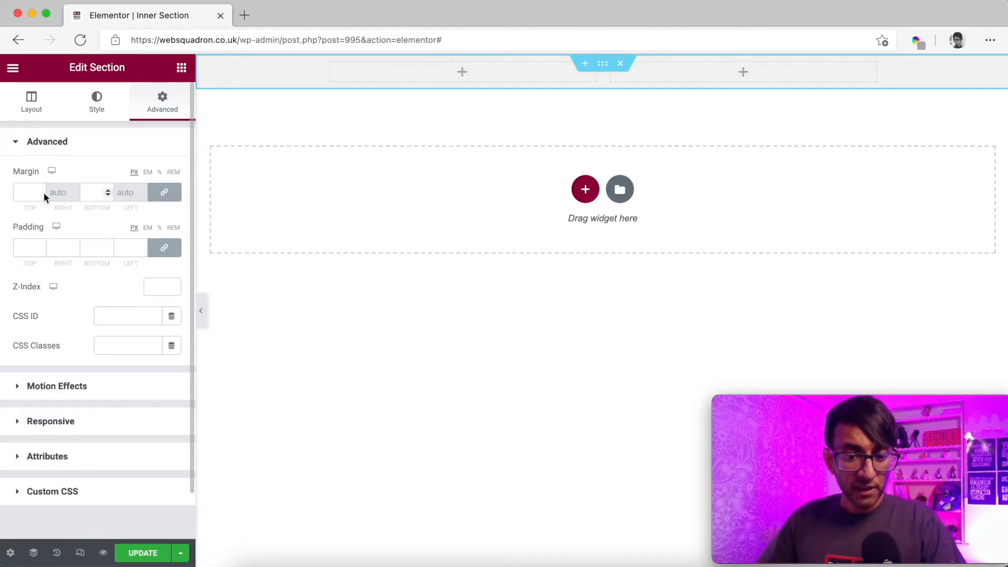
pyautogui.click(27, 193)
pyautogui.write('100')
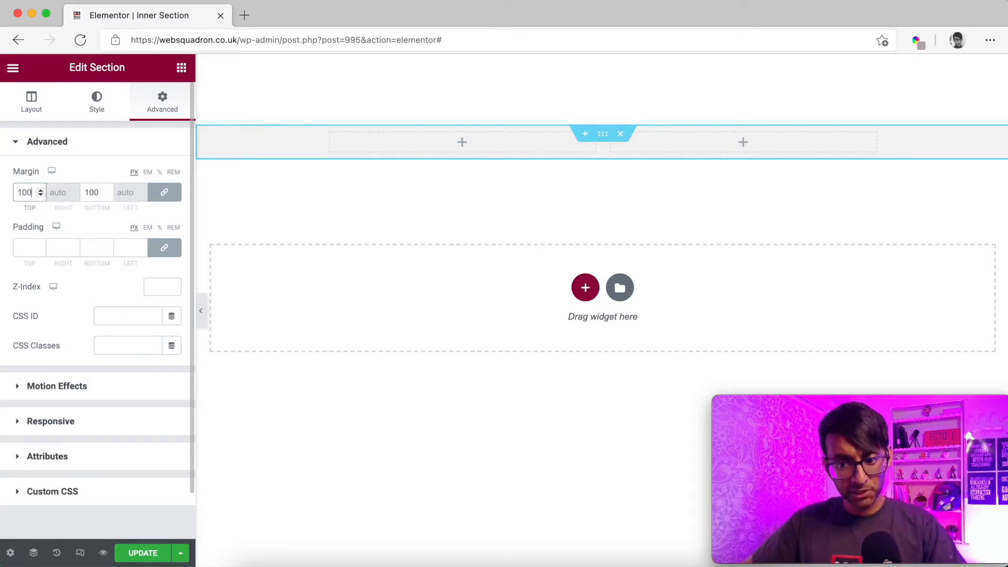
# - Copy the two-column section and paste the copy directly below it
pyautogui.rightClick(602, 127)
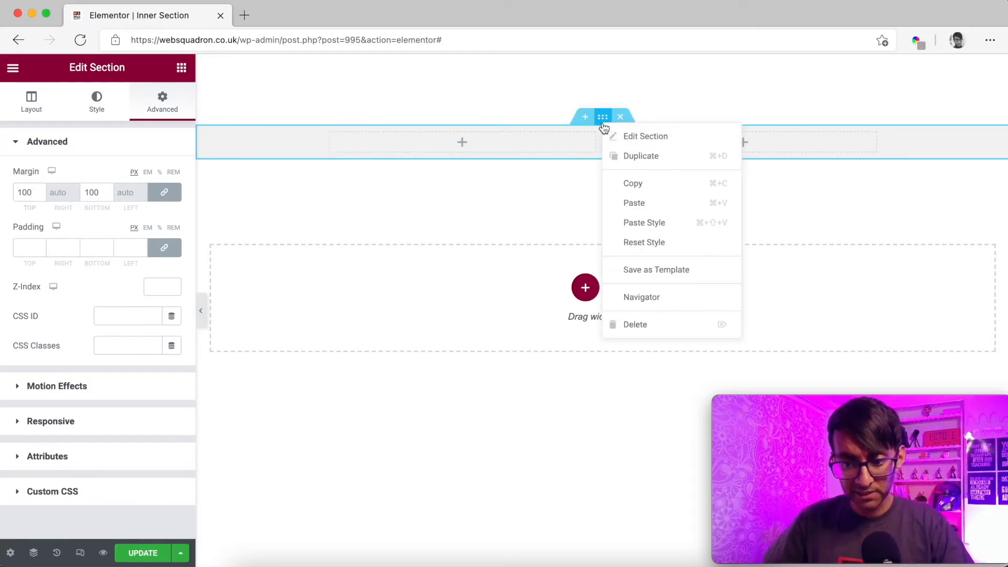
pyautogui.click(637, 182)
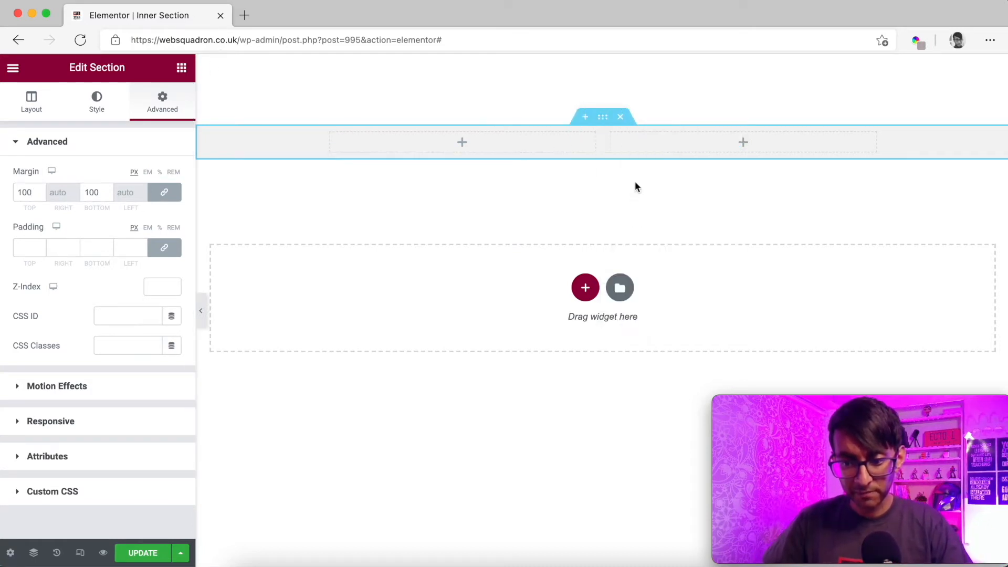
pyautogui.rightClick(523, 285)
pyautogui.click(573, 300)
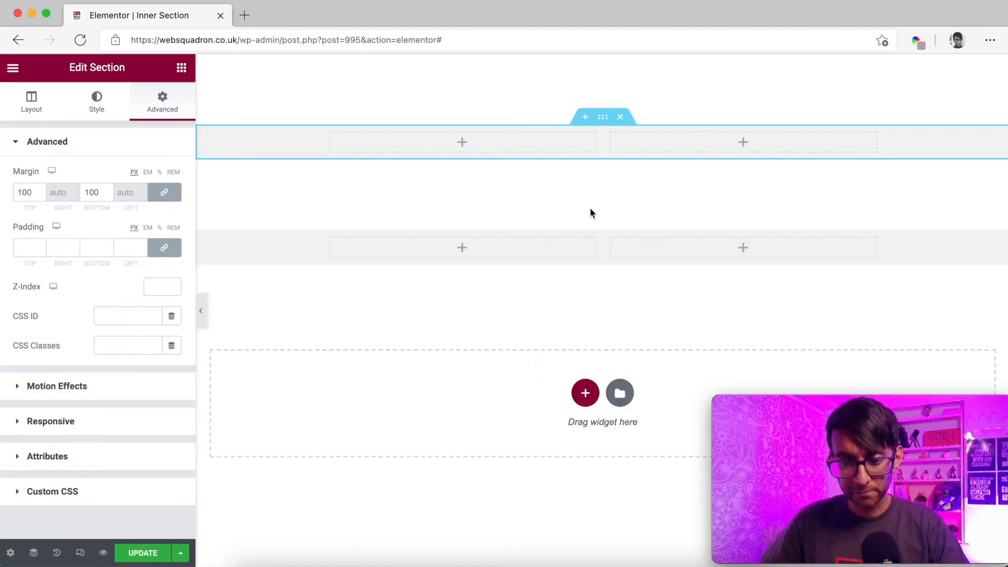
# - Set the second section's linked top and bottom margins to 0 px
pyautogui.click(603, 222)
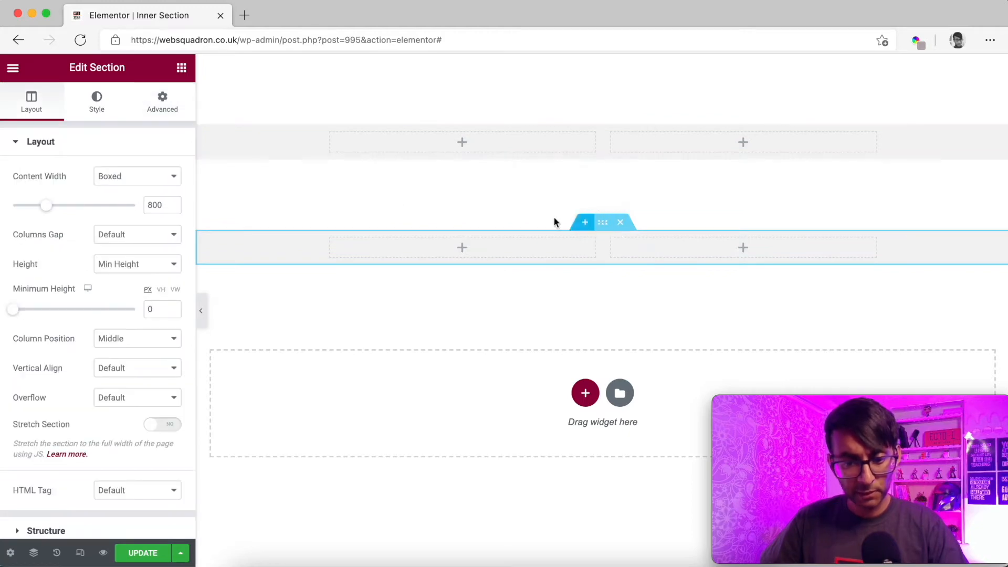
pyautogui.click(161, 109)
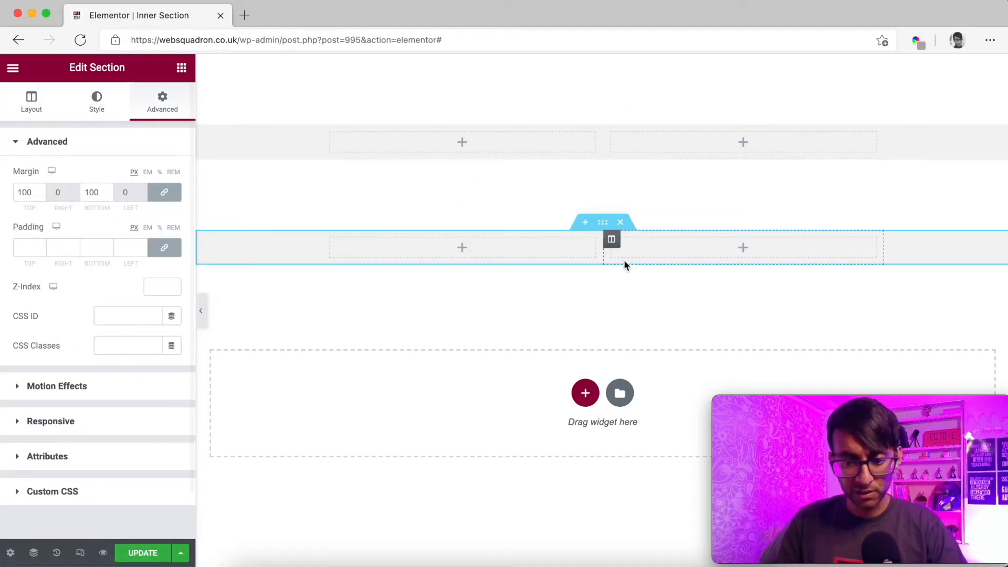
pyautogui.click(27, 193)
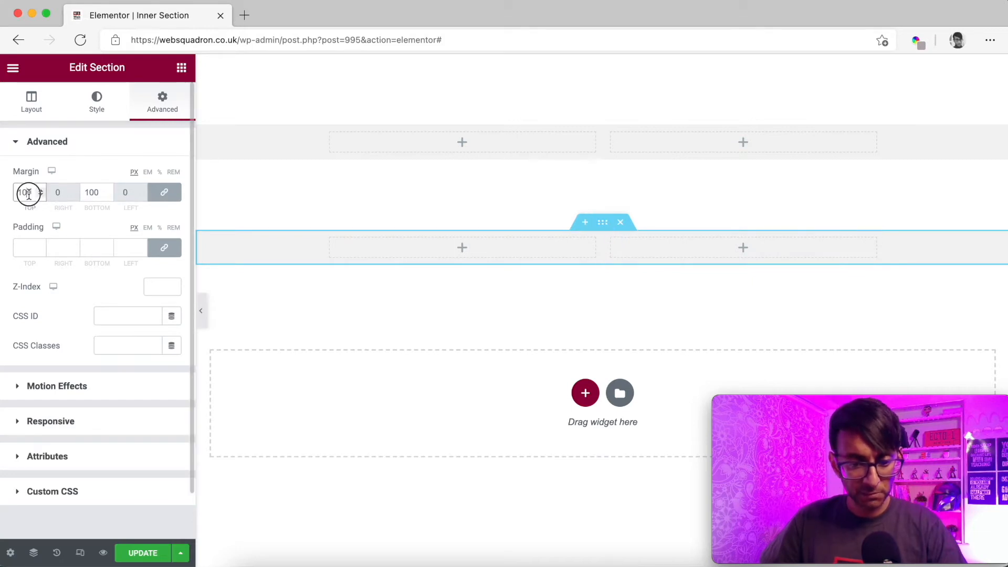
pyautogui.write('0')
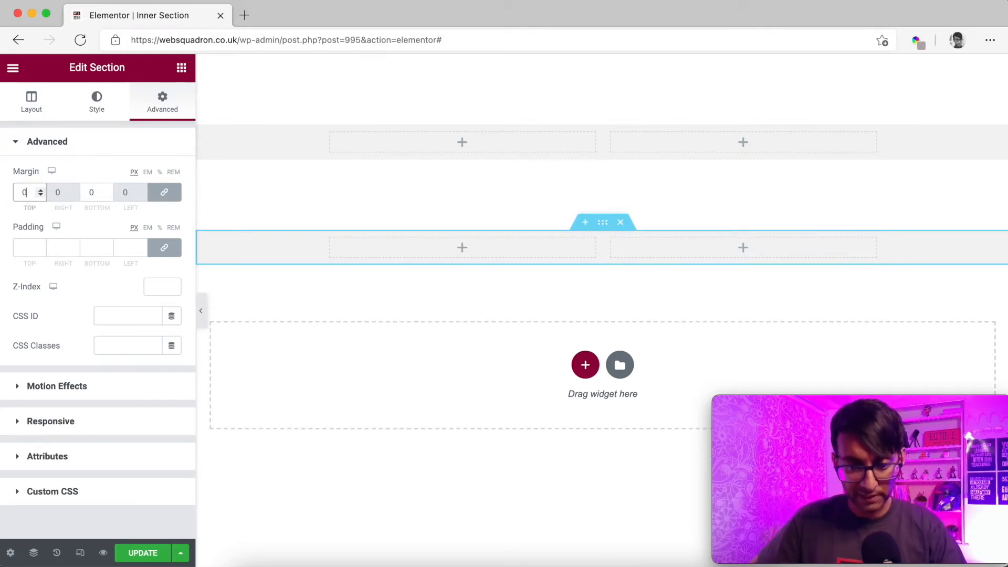
# - Set the first section's linked top and bottom margins to 0 px
pyautogui.click(602, 117)
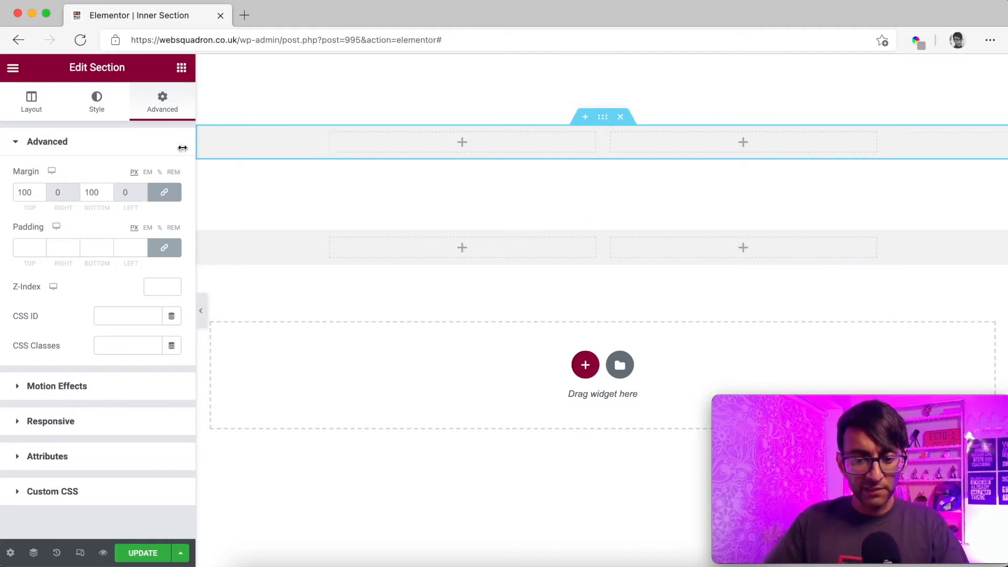
pyautogui.moveTo(98, 190); pyautogui.dragTo(76, 192)
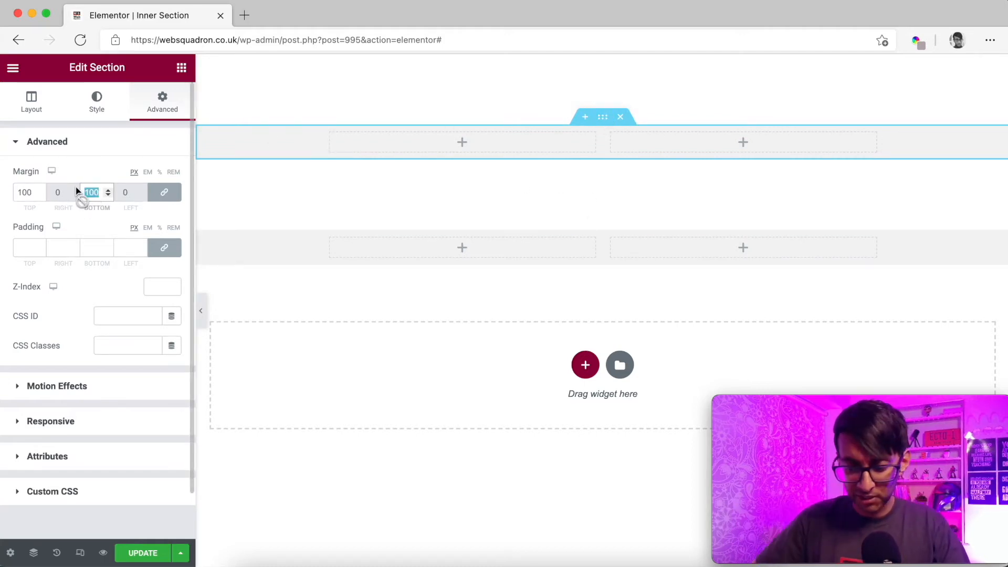
pyautogui.write('0')
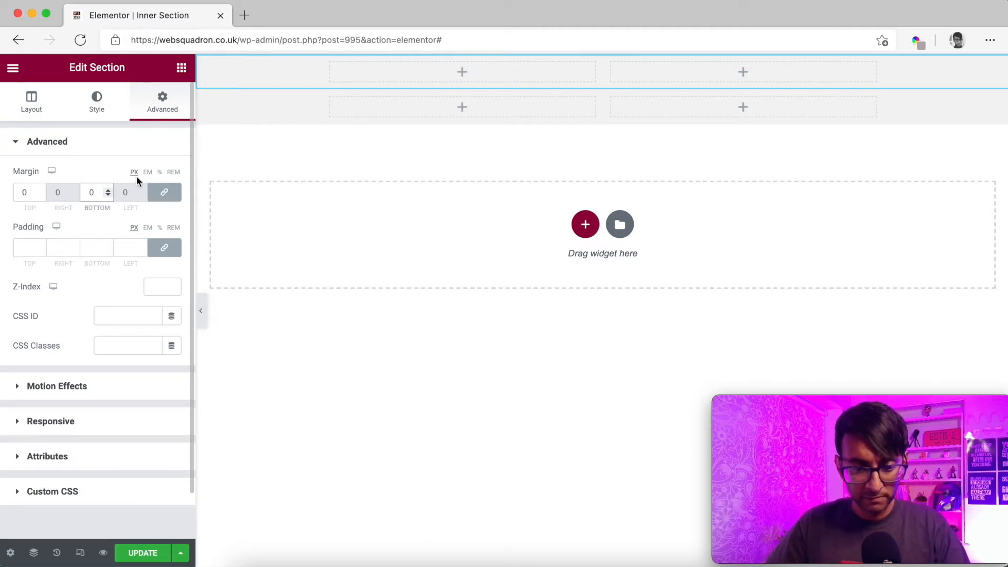
# - Unlink the first section's margin values and set the top margin to 100 px and the bottom margin to 50 px
pyautogui.click(164, 192)
pyautogui.doubleClick(26, 192)
pyautogui.write('100')
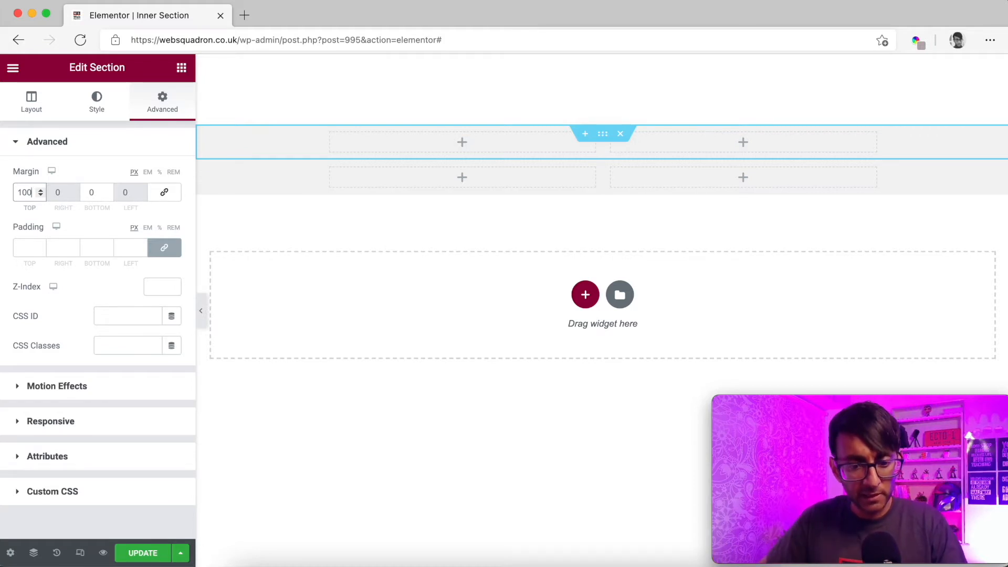
pyautogui.click(90, 192)
pyautogui.write('50')
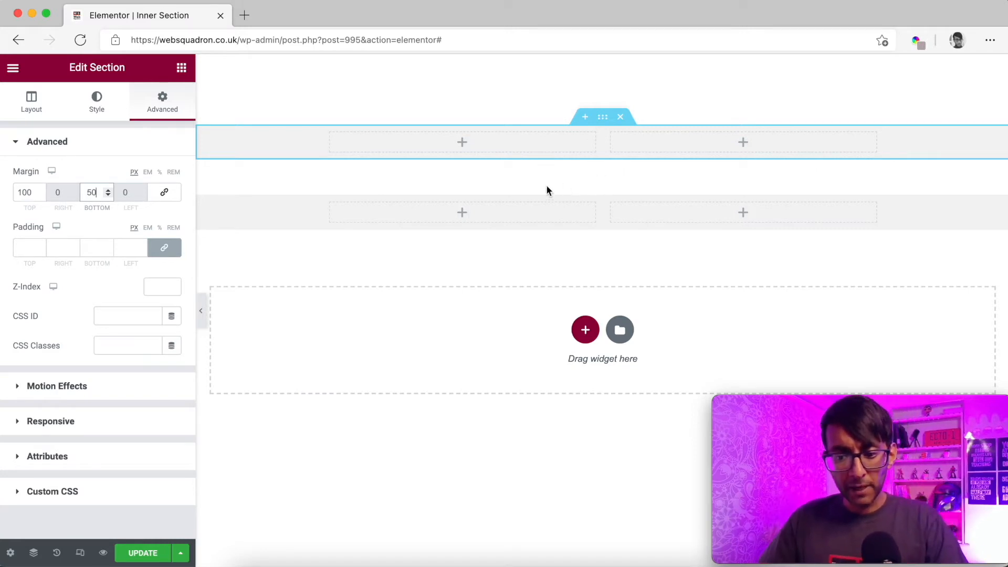
# - Set the first section's bottom margin to 0 px
pyautogui.click(108, 195)
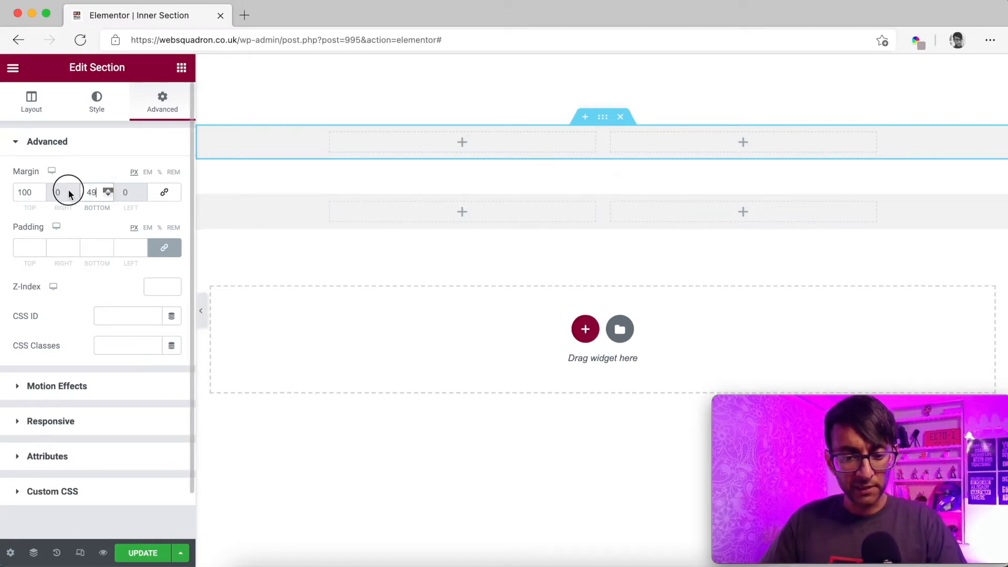
pyautogui.doubleClick(86, 190)
pyautogui.write('0')
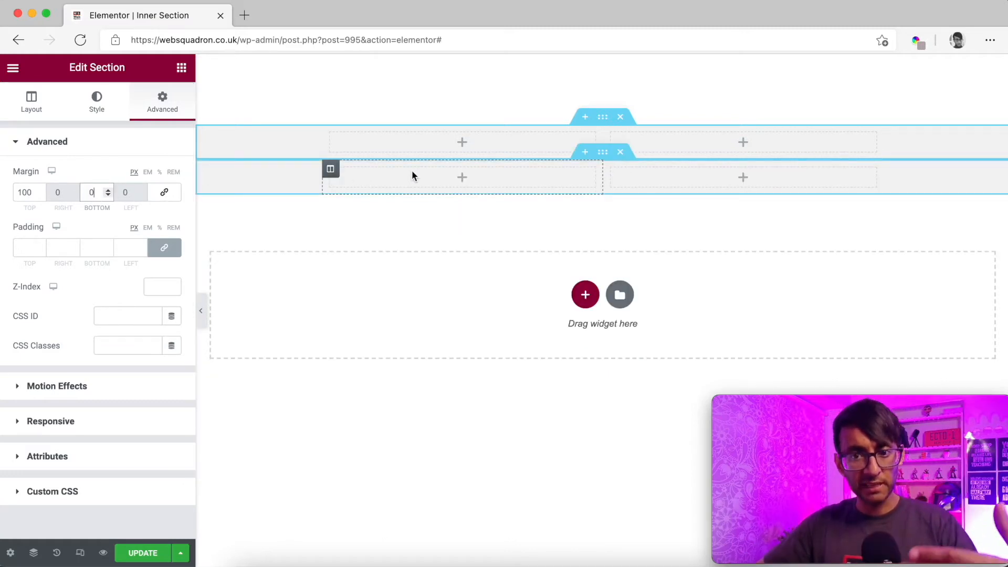
# - Place a Heading widget in the first section's left column and paste a copy into the second section's left column
pyautogui.click(182, 69)
pyautogui.moveTo(144, 200); pyautogui.dragTo(351, 171)
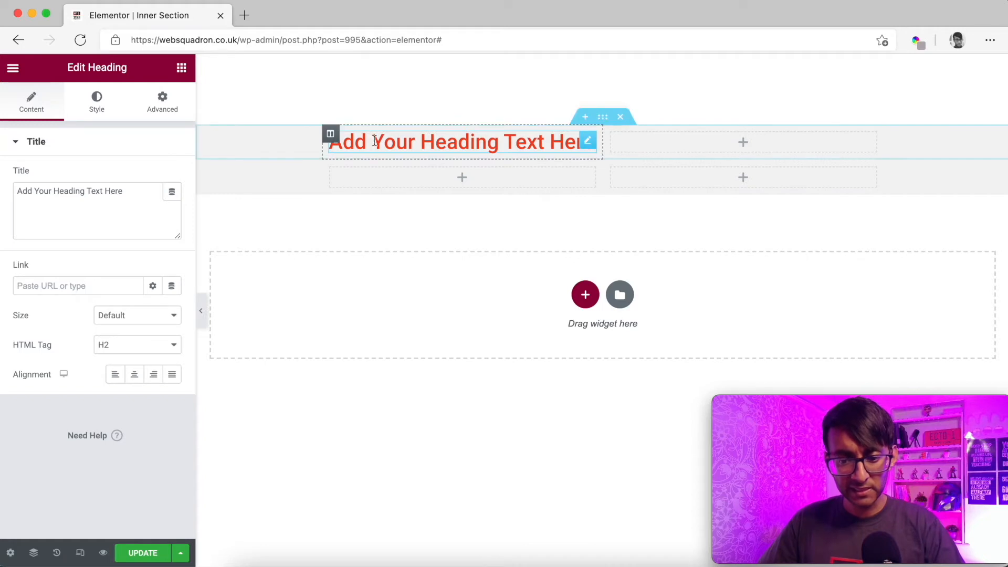
pyautogui.rightClick(392, 145)
pyautogui.click(434, 199)
pyautogui.rightClick(388, 179)
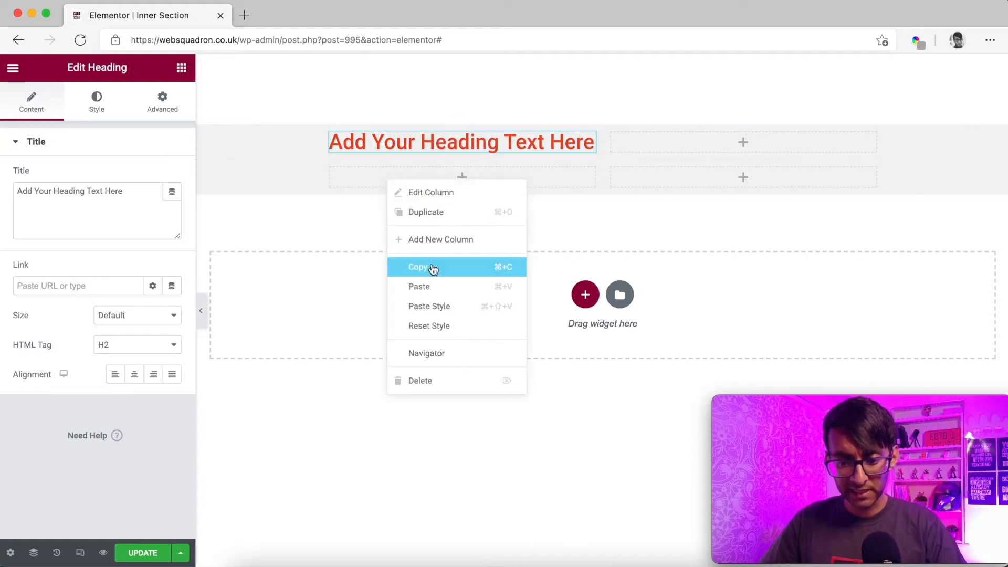
pyautogui.click(438, 288)
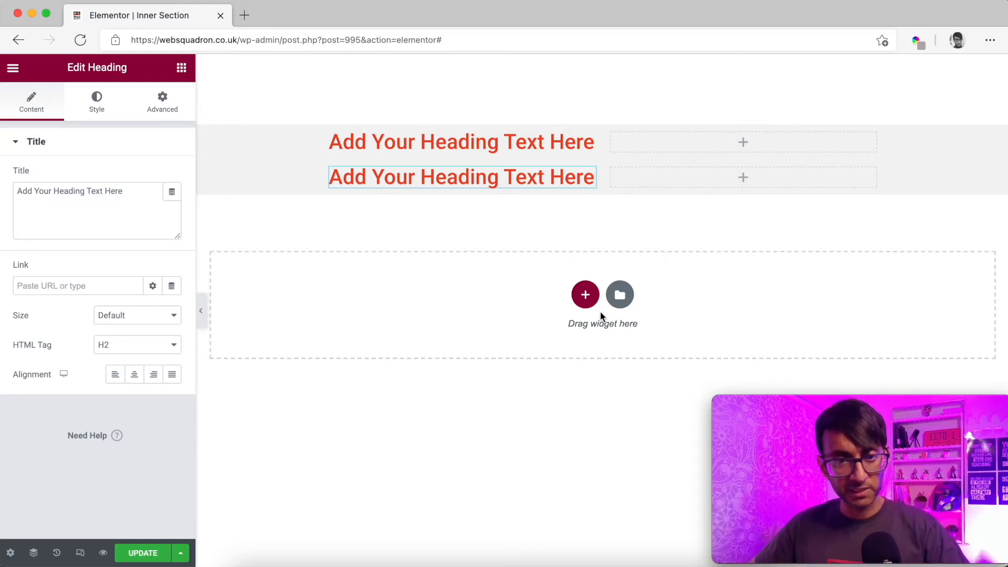
# - Set the first section's padding to 50 px on all four sides and unlink the padding values
pyautogui.moveTo(657, 150)
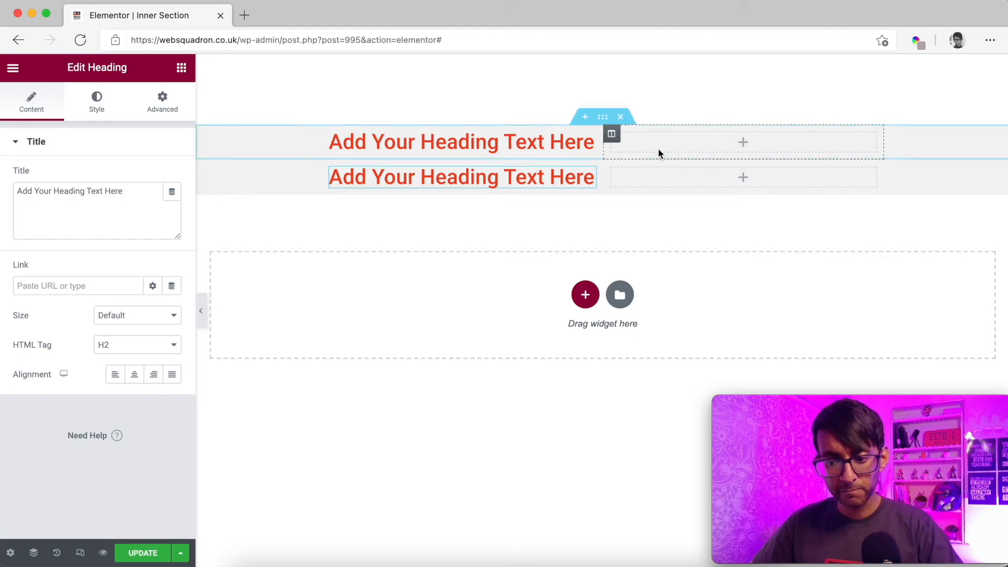
pyautogui.click(603, 122)
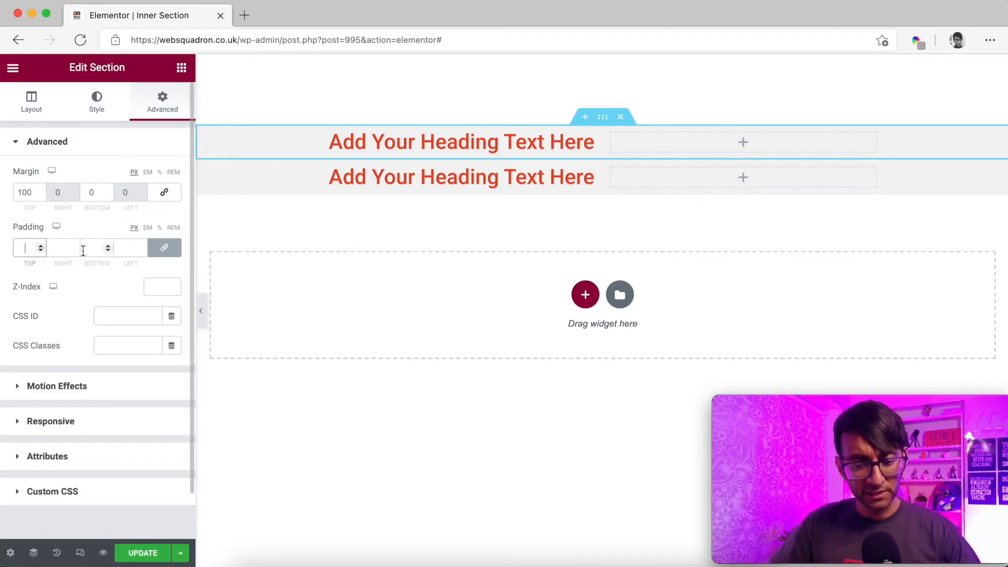
pyautogui.write('50')
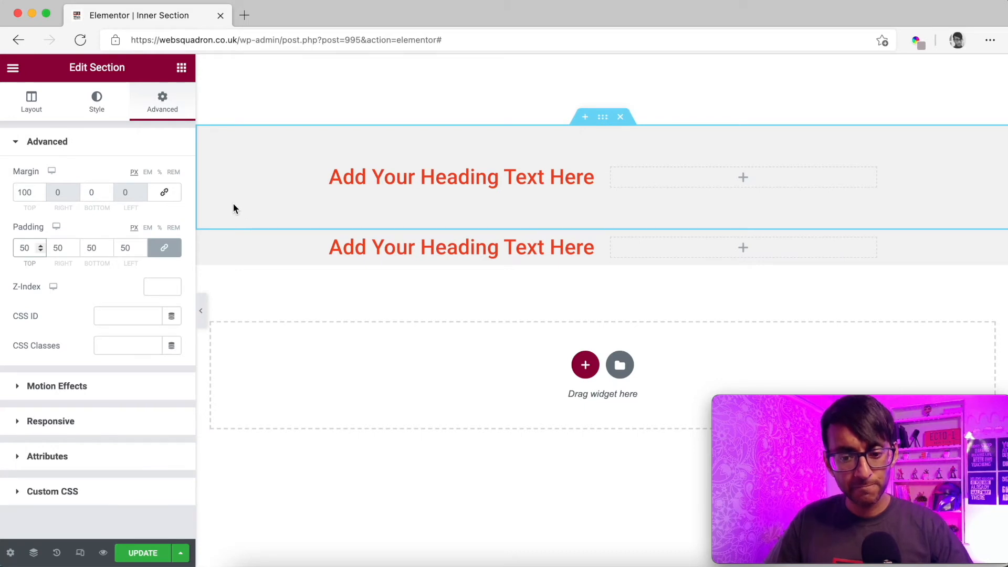
pyautogui.click(164, 247)
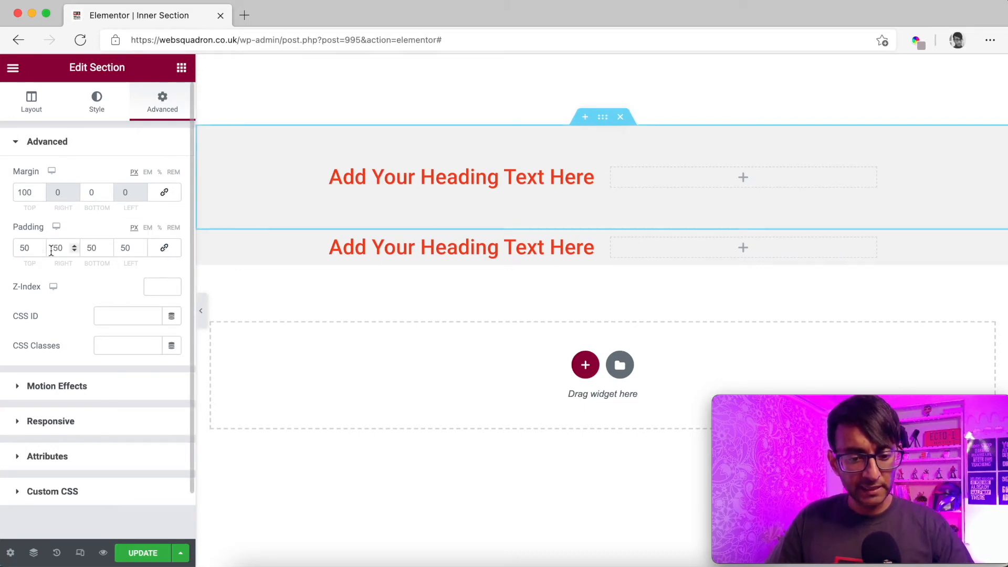
# - Set the first section's right and left padding to 15 px each
pyautogui.doubleClick(59, 248)
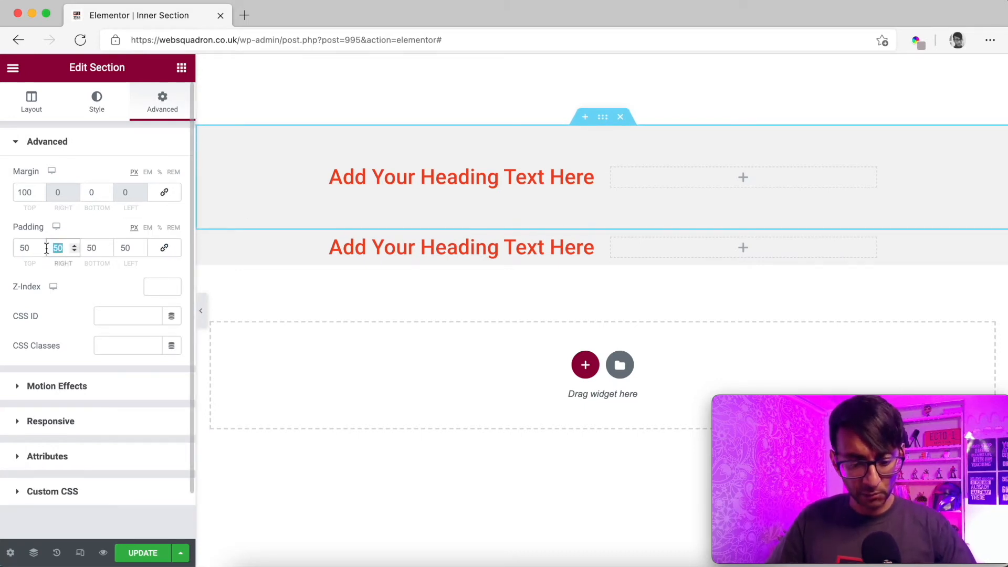
pyautogui.write('15')
pyautogui.press('Tab')
pyautogui.press('Tab')
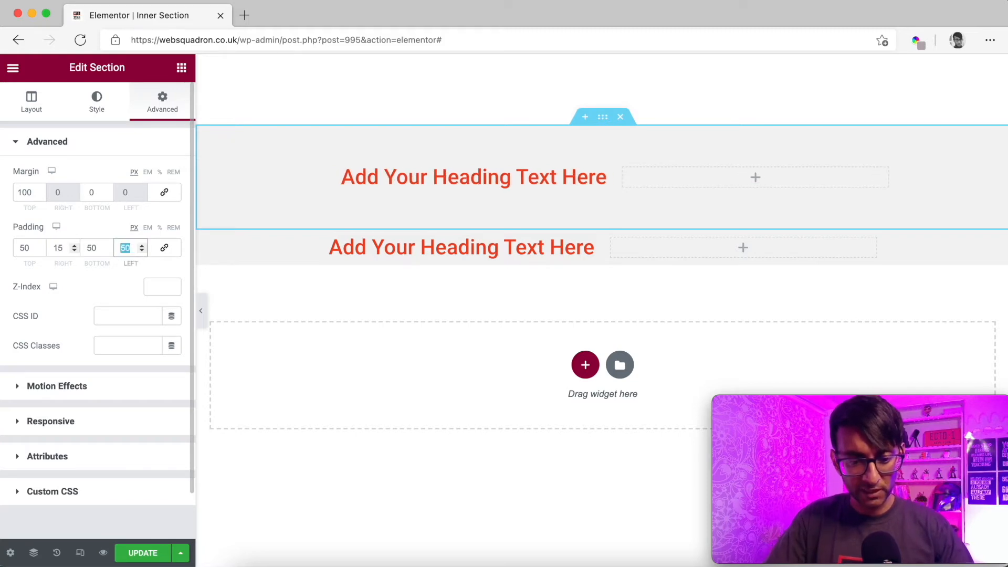
pyautogui.write('15')
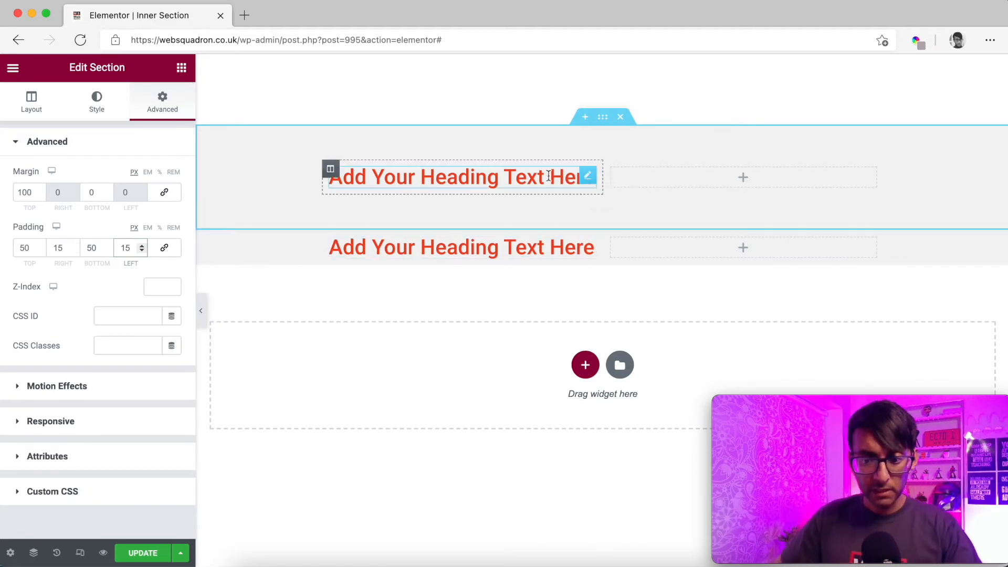
# - Copy the first section's style onto the second section and set the second section's top margin to 0 px
pyautogui.rightClick(602, 121)
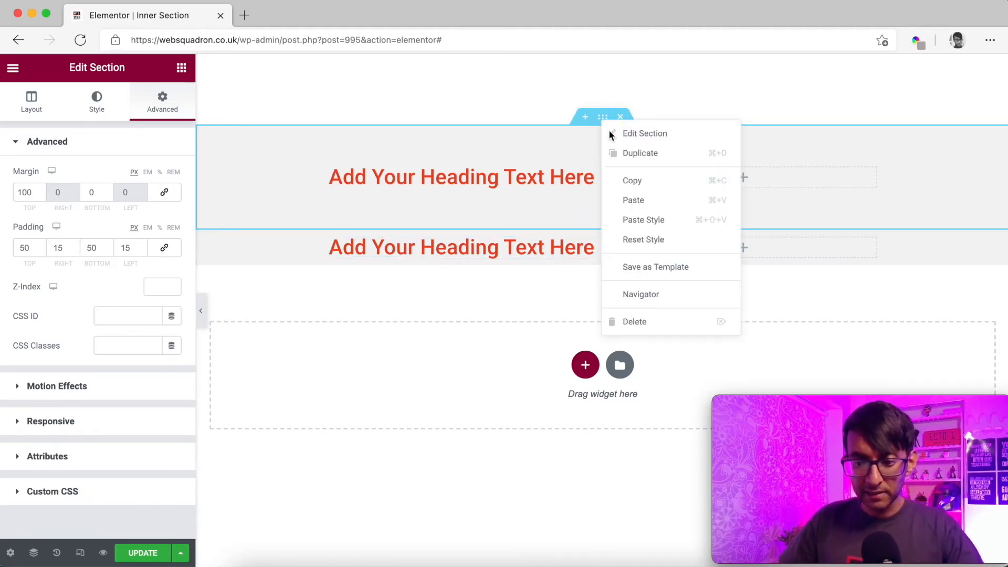
pyautogui.click(638, 179)
pyautogui.rightClick(609, 234)
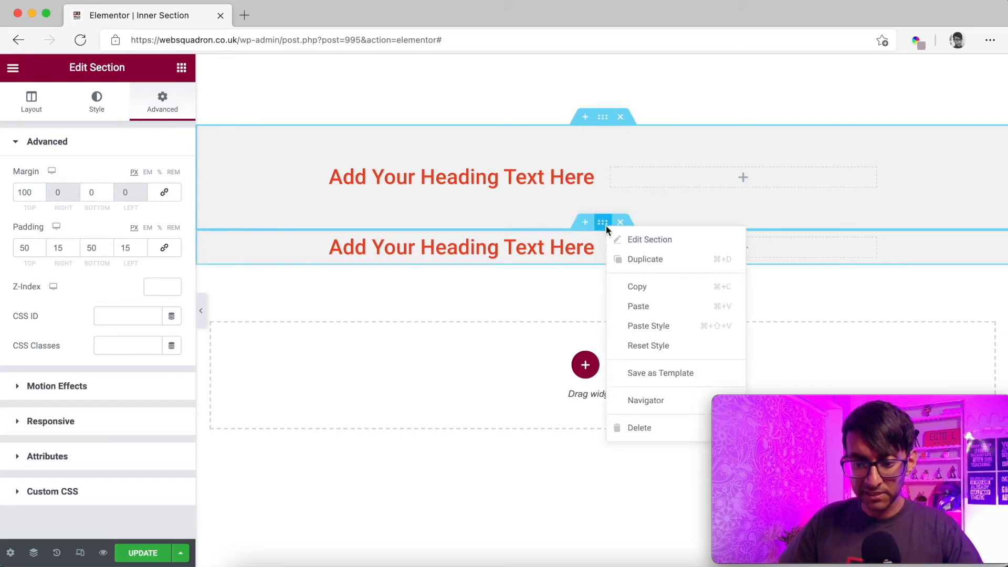
pyautogui.click(651, 326)
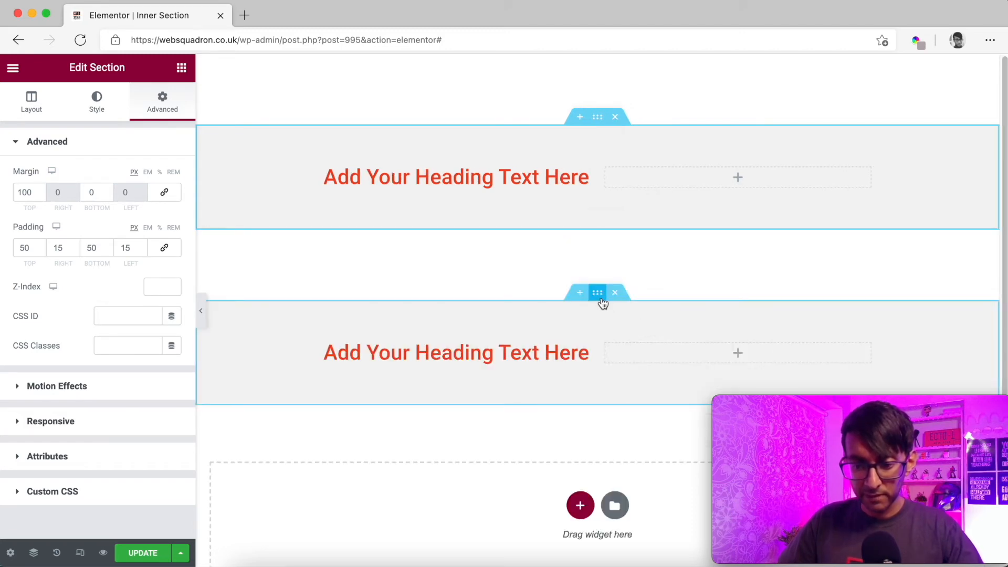
pyautogui.moveTo(34, 195); pyautogui.dragTo(2, 184)
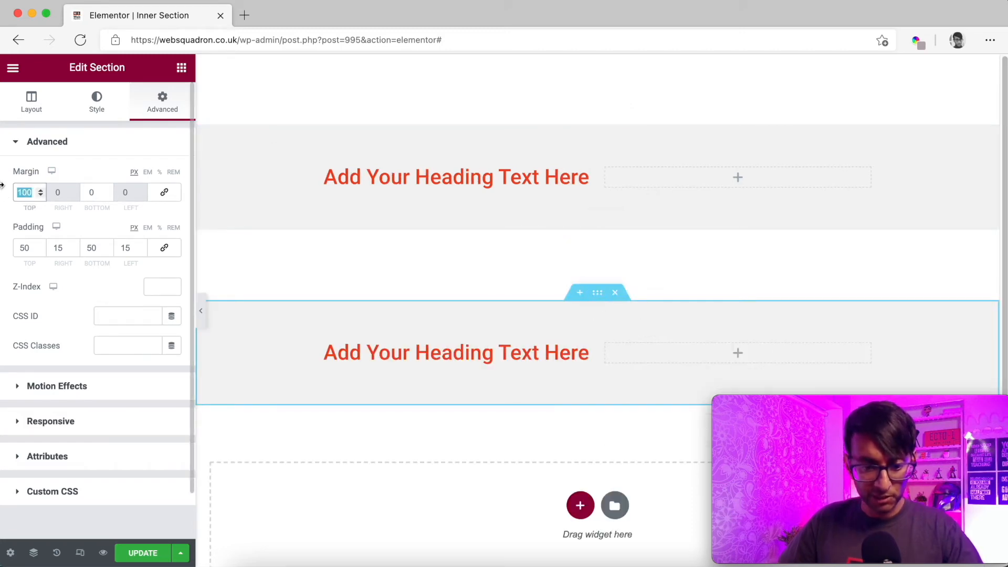
pyautogui.write('0')
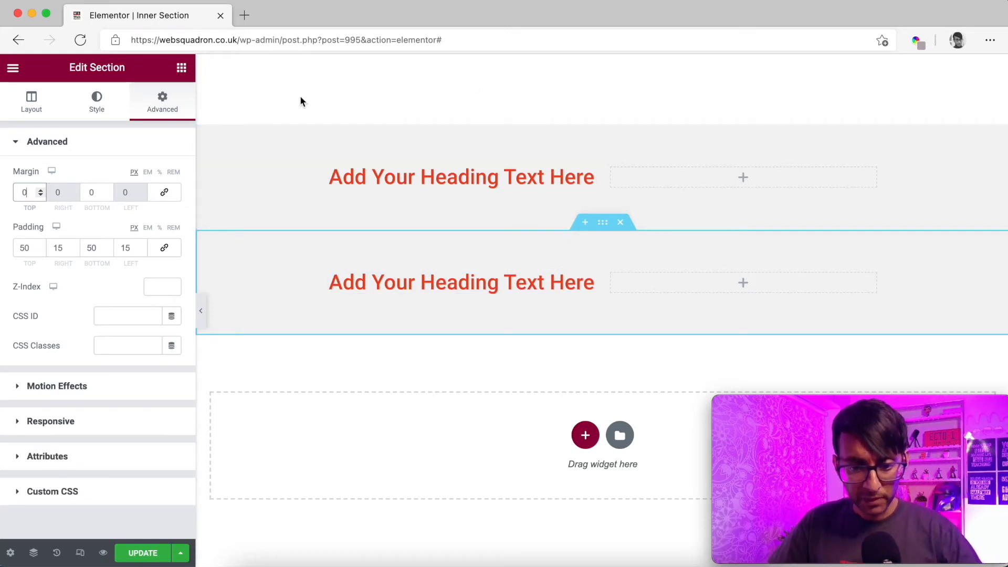
# - Place an Image widget in the first section's right column and insert Office-5.jpg from the media library
pyautogui.click(180, 68)
pyautogui.moveTo(66, 286); pyautogui.dragTo(715, 185)
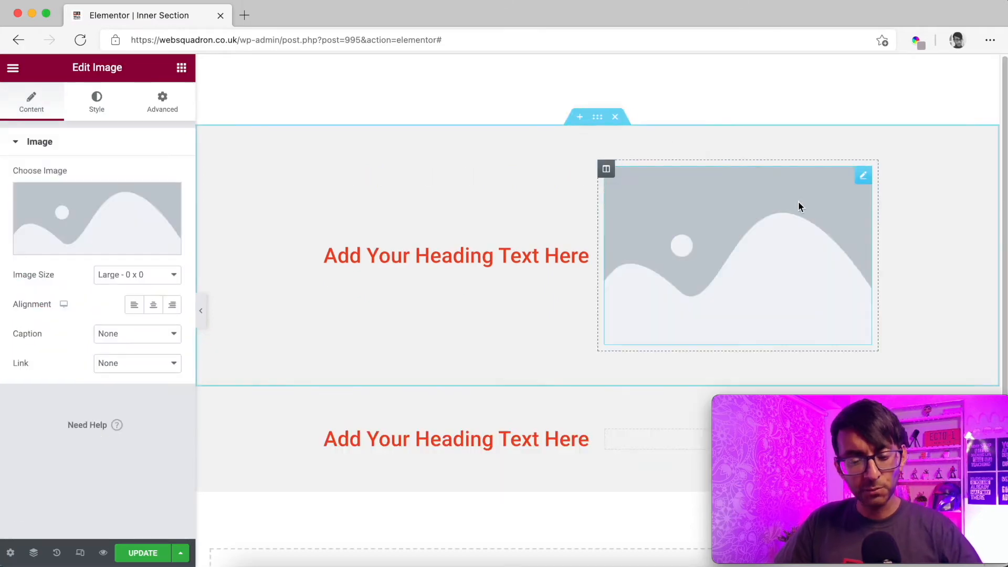
pyautogui.click(79, 229)
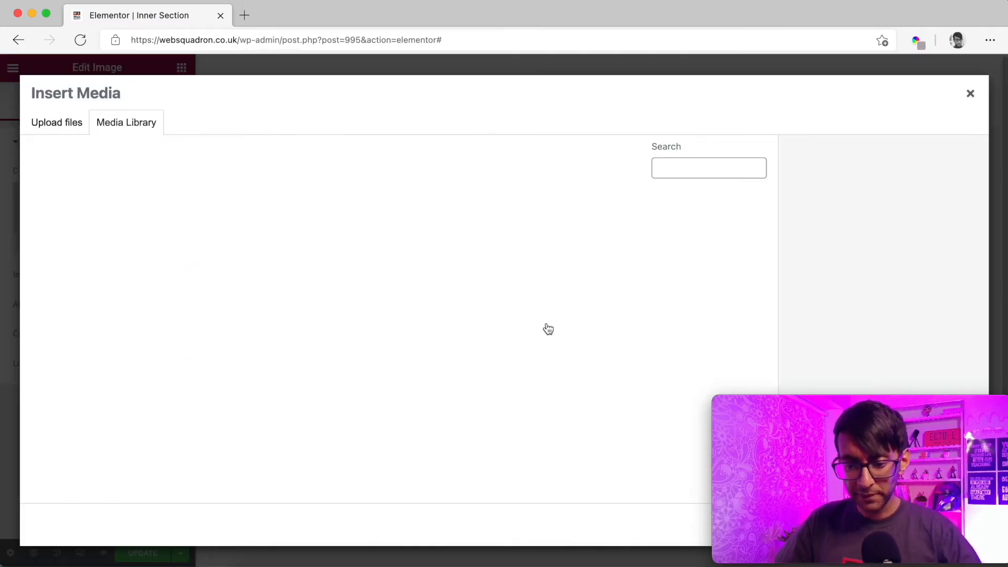
pyautogui.scroll(-15, 473, 335)
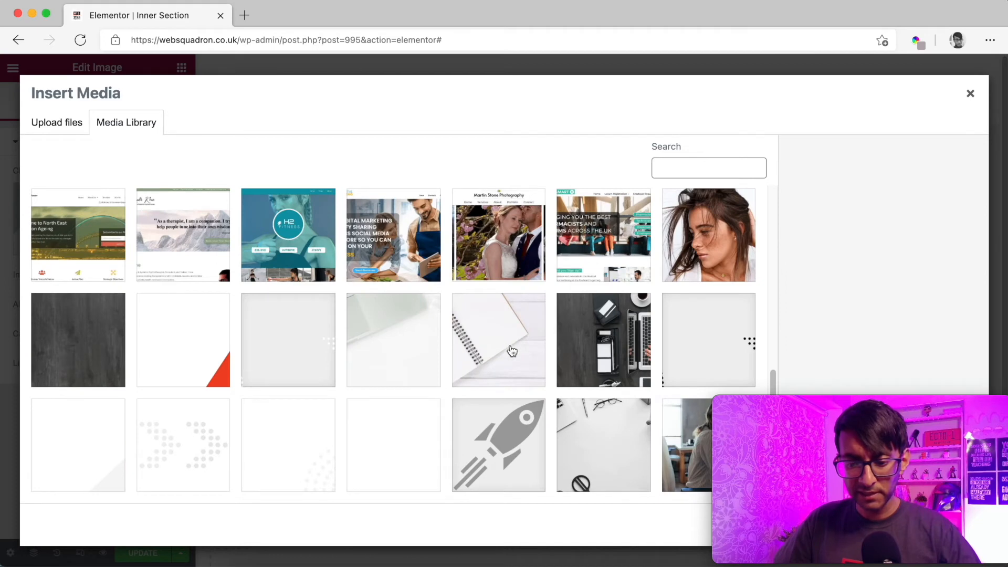
pyautogui.click(675, 441)
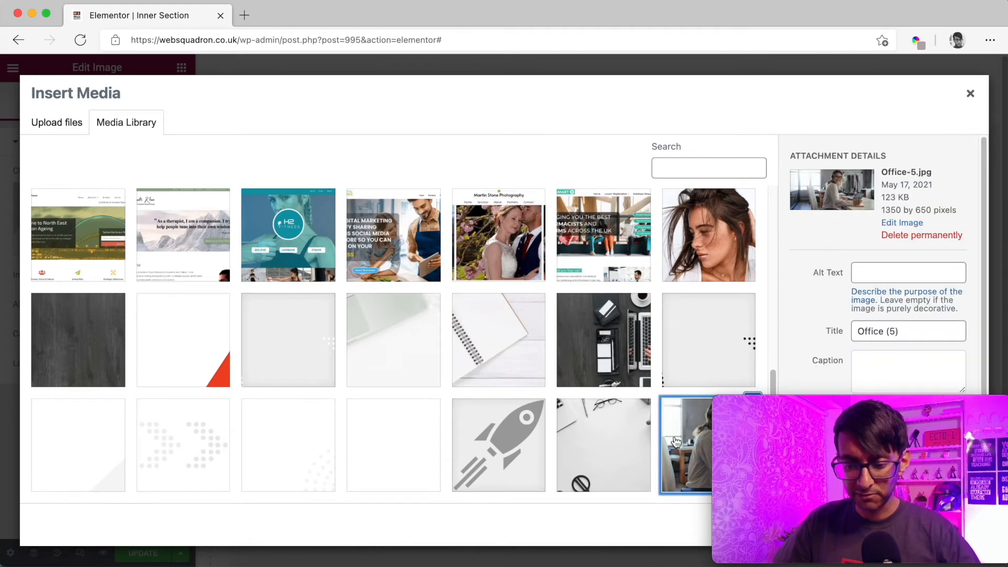
pyautogui.moveTo(915, 401); pyautogui.dragTo(684, 383)
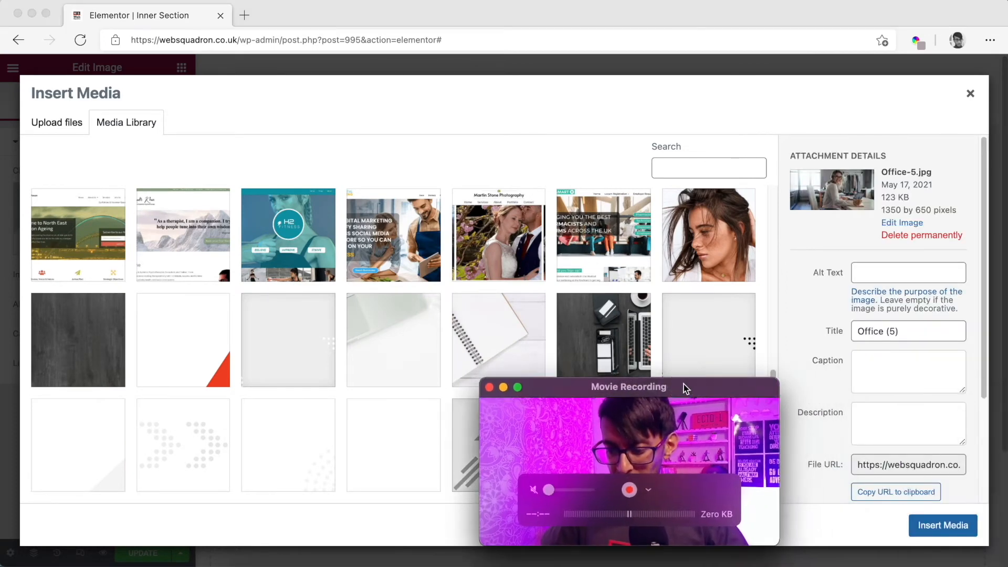
pyautogui.click(944, 526)
pyautogui.moveTo(653, 381); pyautogui.dragTo(910, 404)
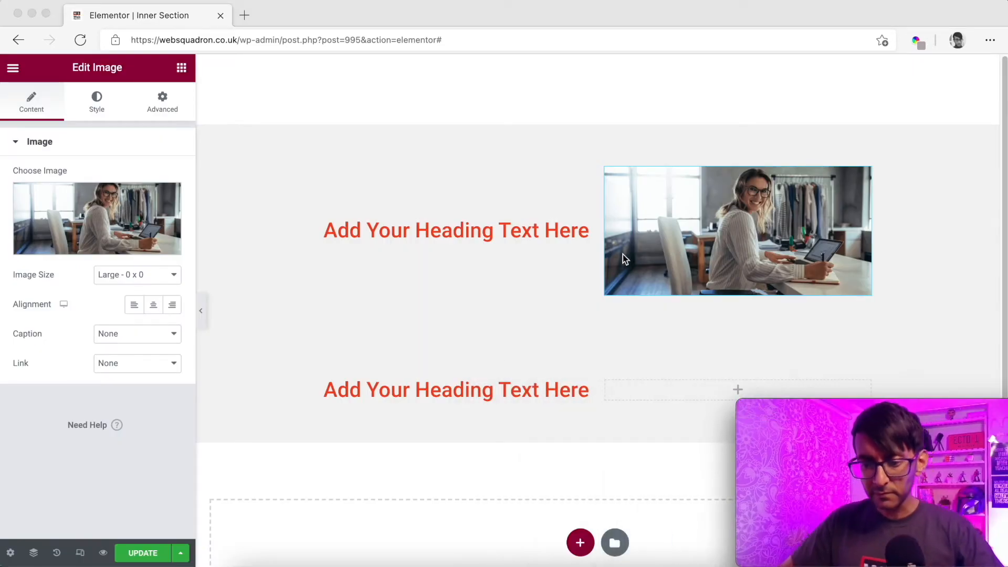
# - Set the size of the first section's image to Full
pyautogui.click(693, 246)
pyautogui.click(126, 275)
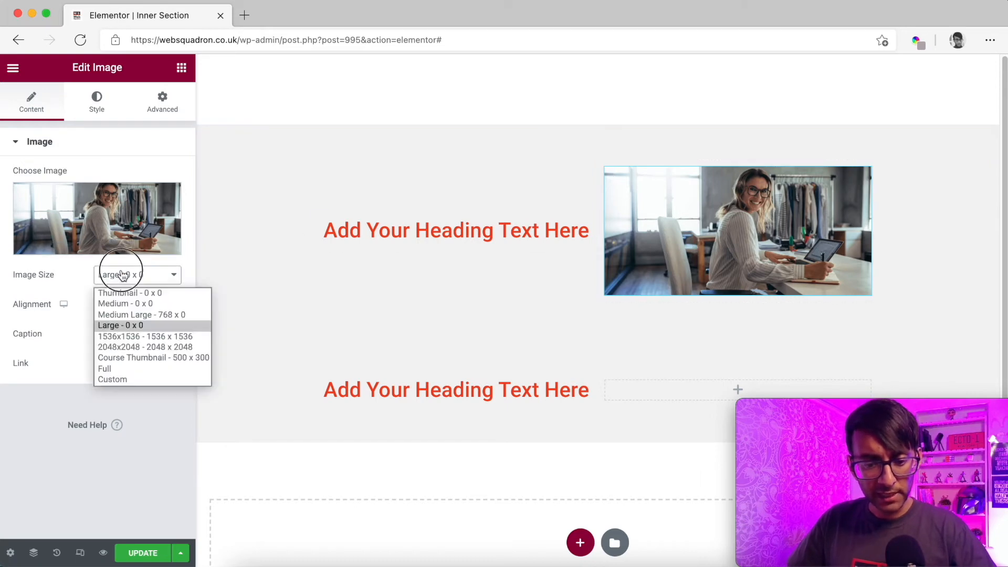
pyautogui.click(130, 369)
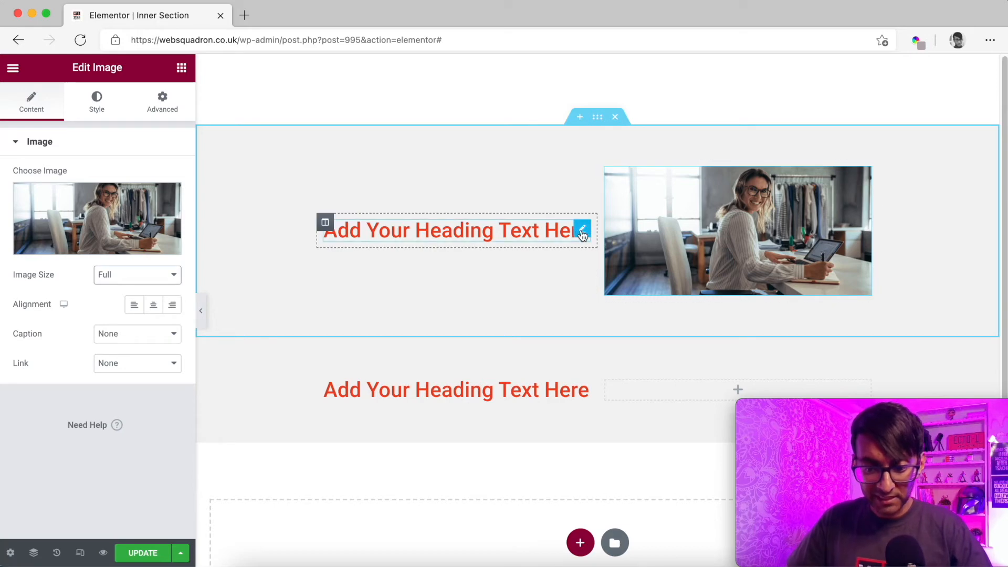
# - Lengthen the first section's heading by repeating "Add Your Heading Text Here" five times in its title
pyautogui.click(577, 230)
pyautogui.moveTo(142, 205); pyautogui.dragTo(1, 187)
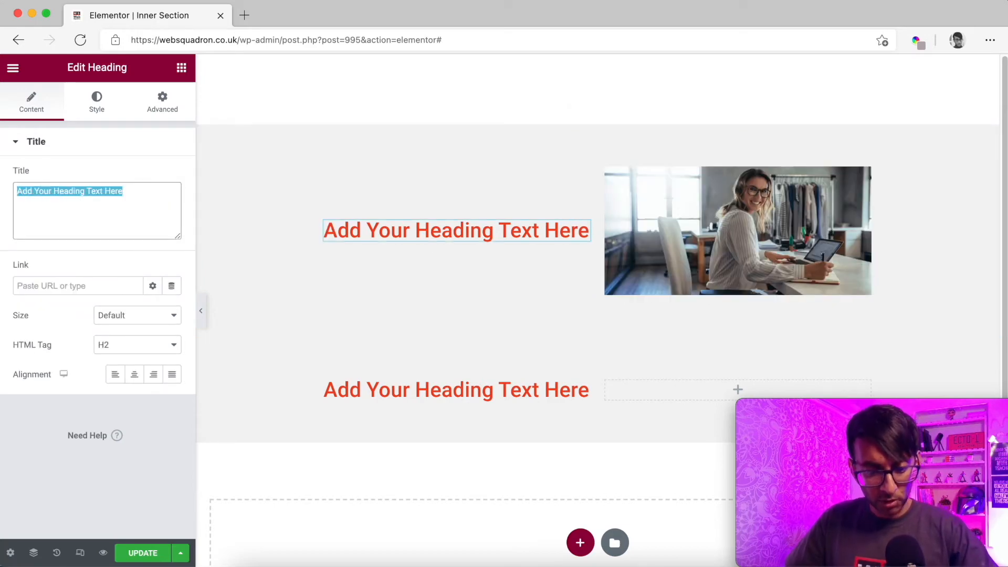
pyautogui.write('c')
pyautogui.press('super+z')
pyautogui.press('super+c')
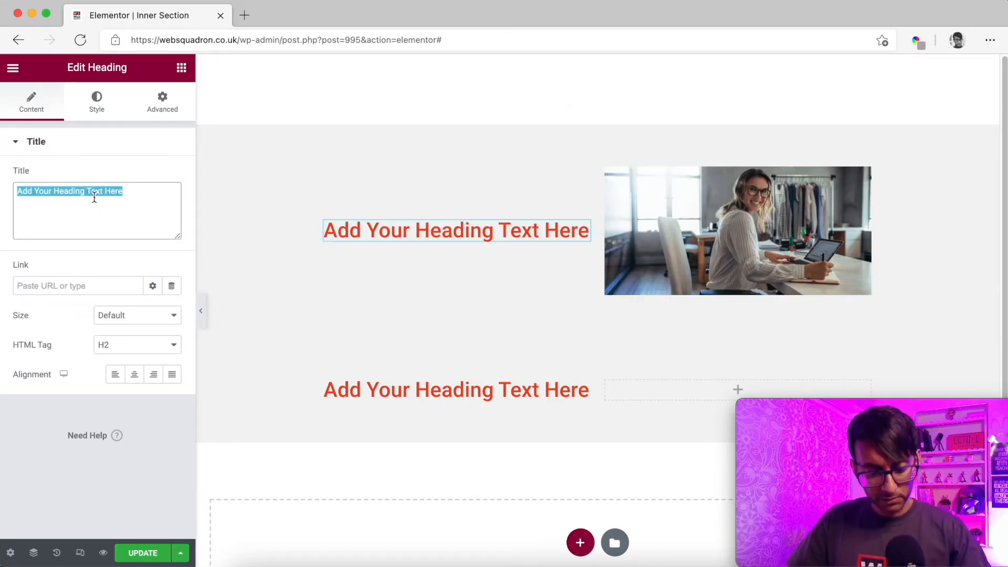
pyautogui.click(136, 196)
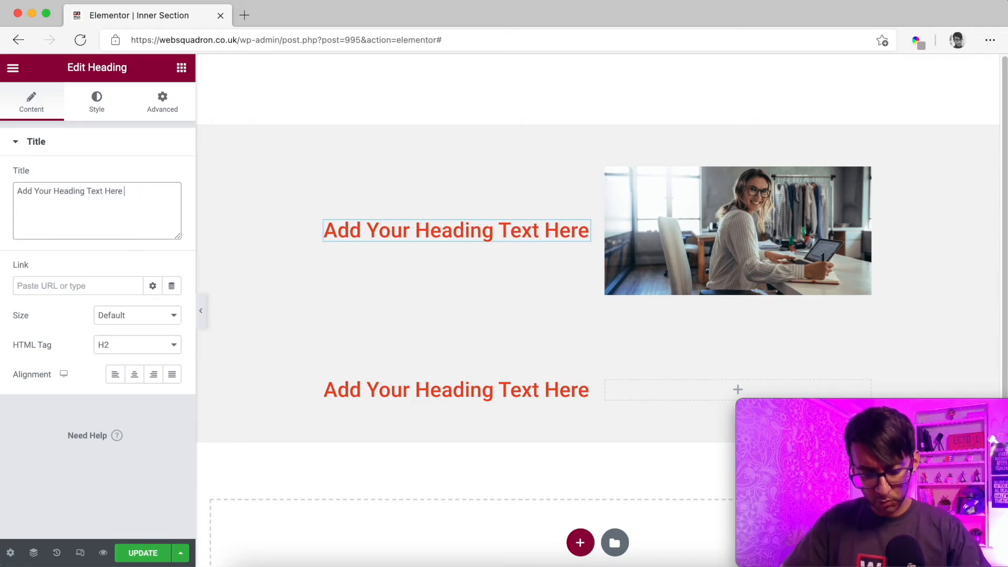
pyautogui.press('super+v')
pyautogui.press('super+v')
pyautogui.press('super+v')
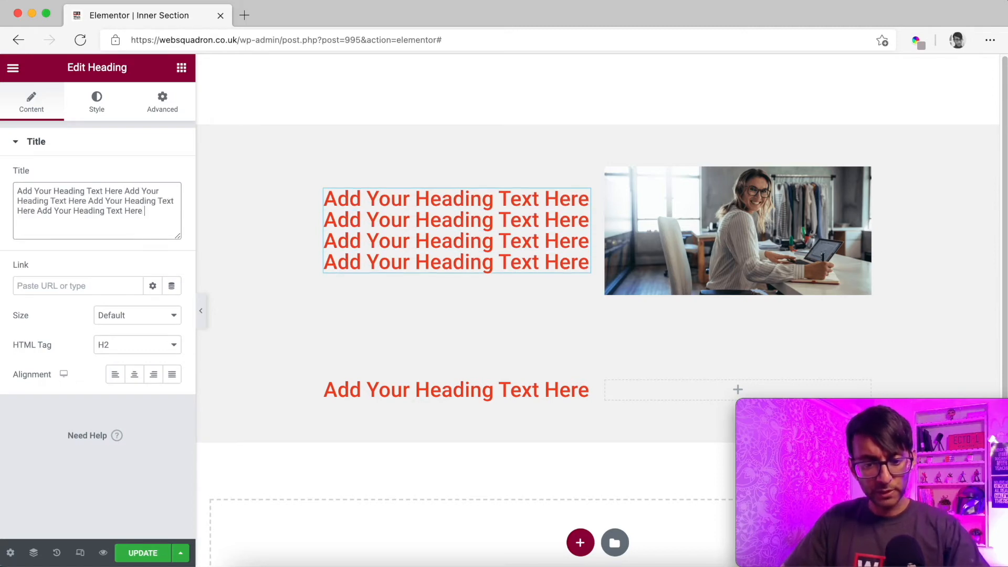
pyautogui.write('v')
pyautogui.press('super+v')
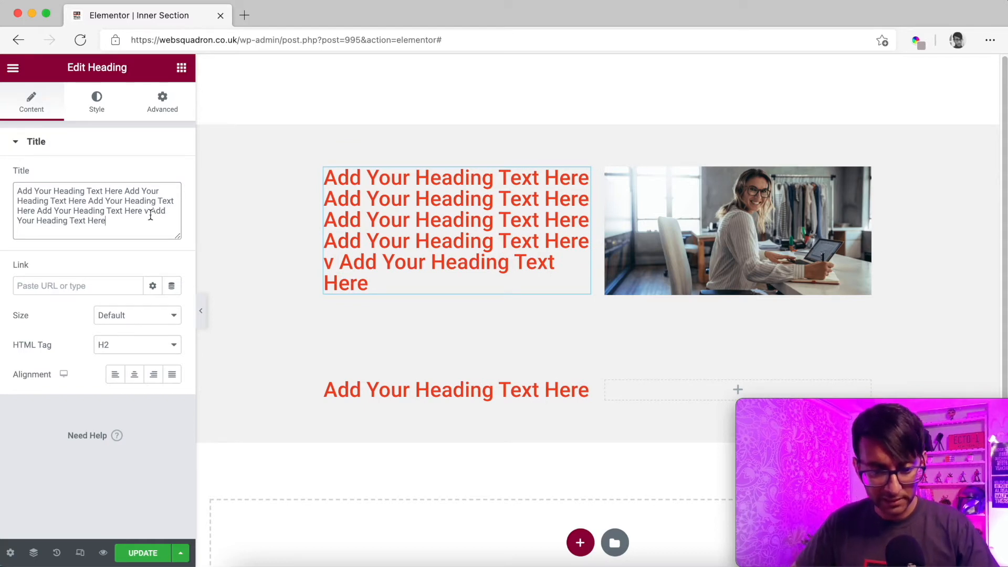
pyautogui.press('BackSpace')
pyautogui.press('BackSpace')
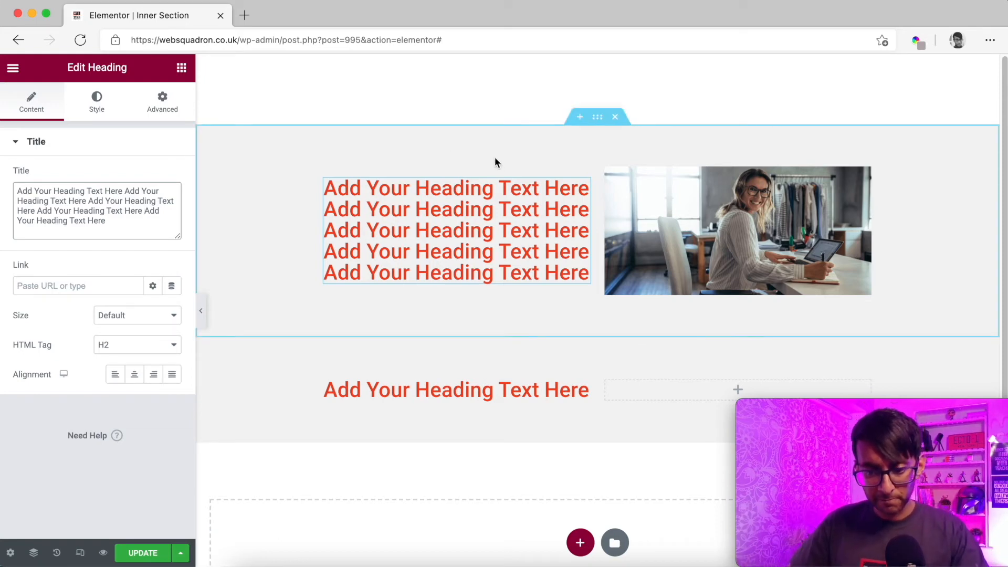
# - Unlink the margins of the first section's left column, try a right margin of 60 px and return it to 0 px
pyautogui.click(325, 181)
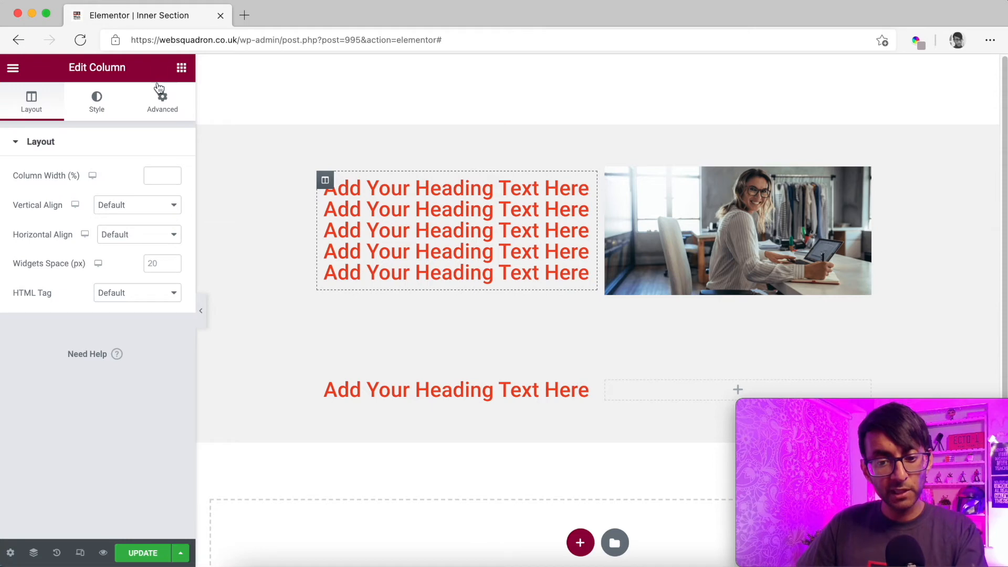
pyautogui.click(162, 98)
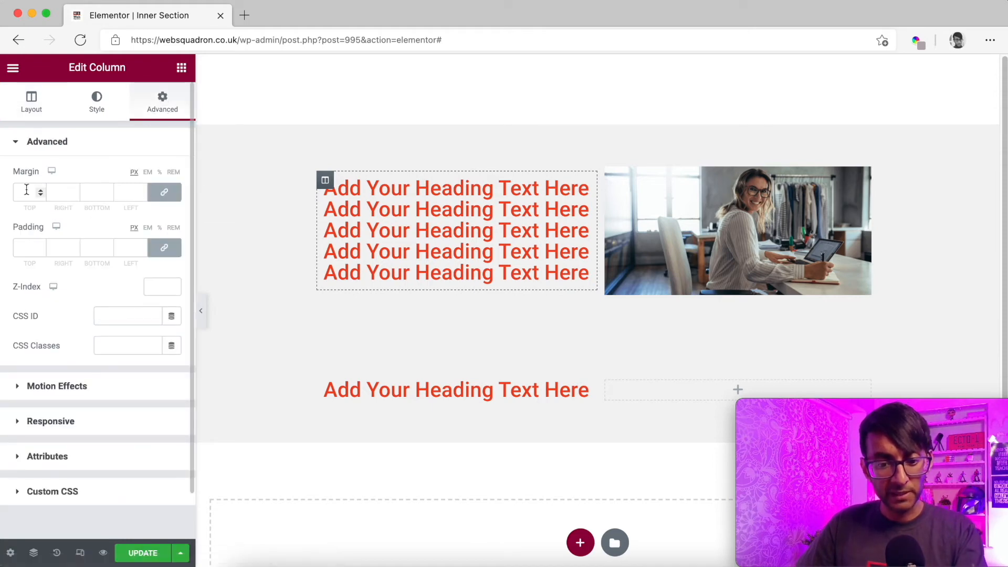
pyautogui.click(164, 192)
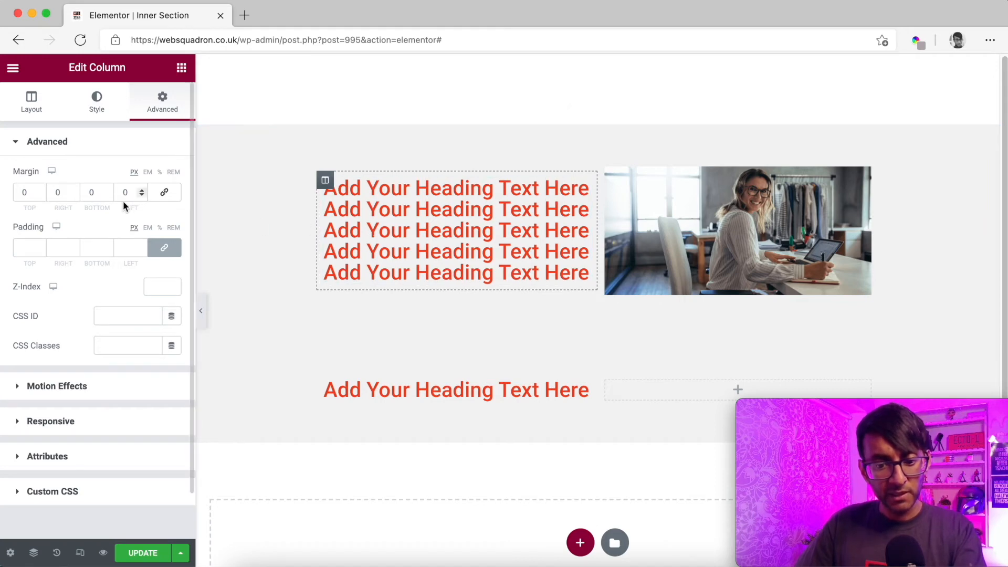
pyautogui.click(40, 193)
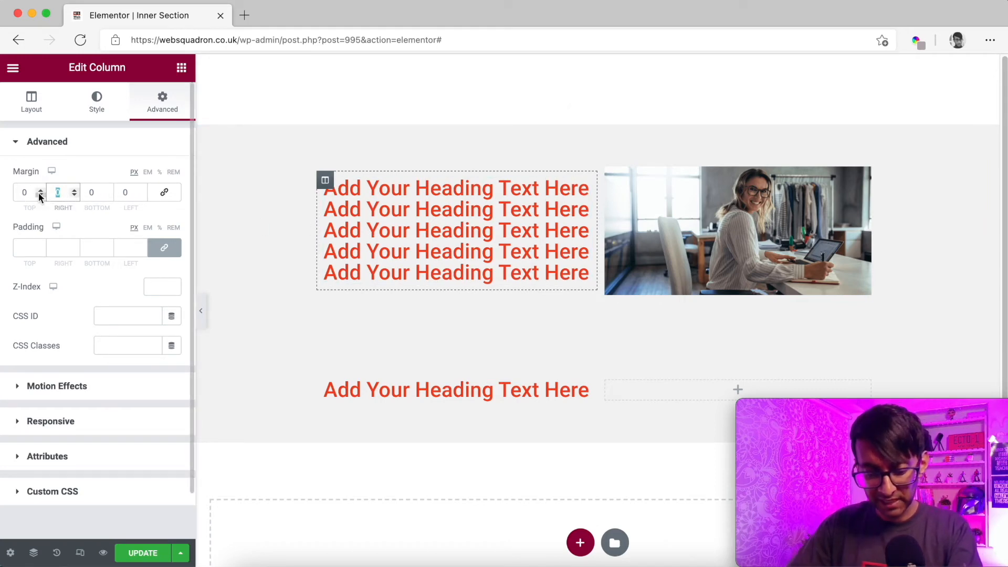
pyautogui.write('60')
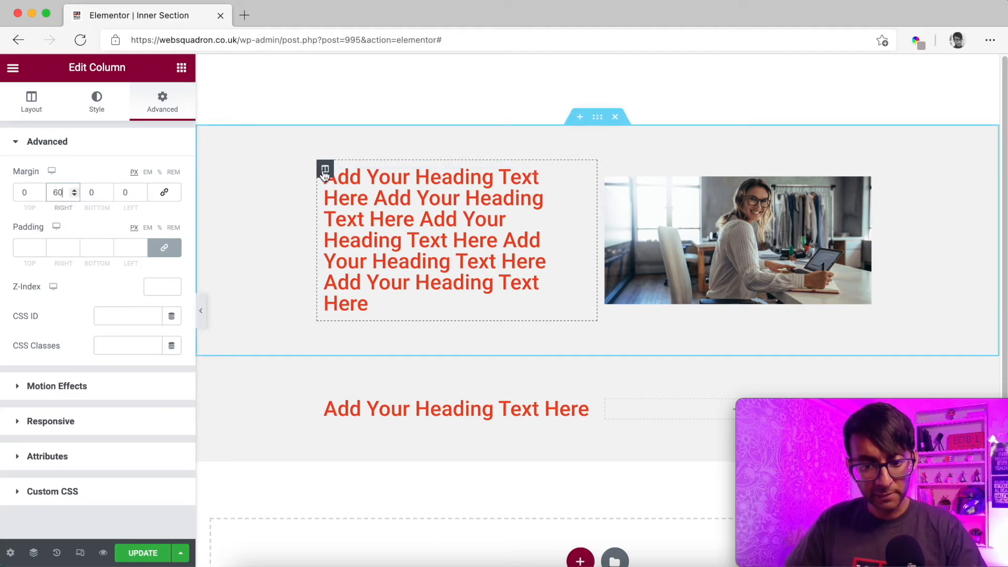
pyautogui.moveTo(63, 194); pyautogui.dragTo(45, 192)
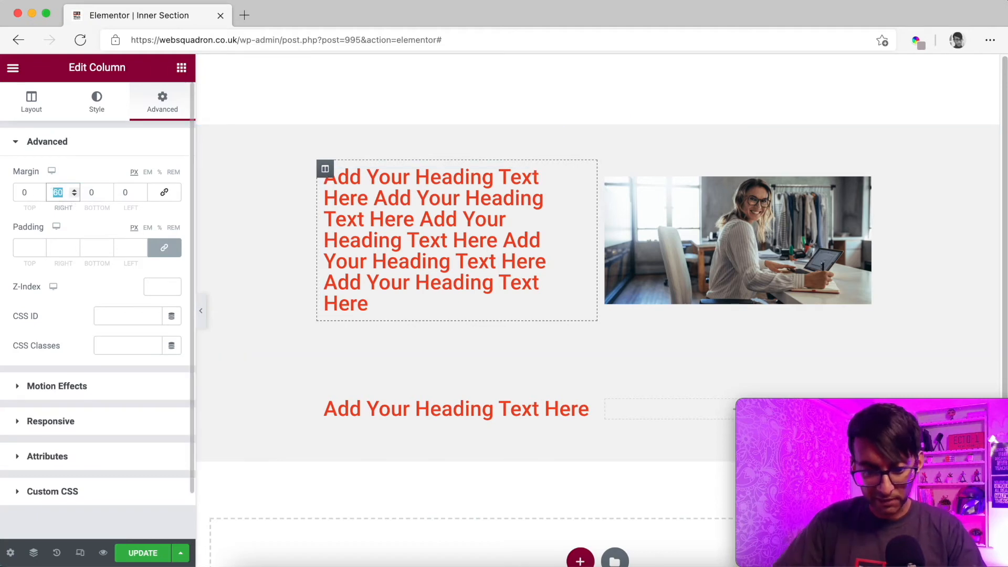
pyautogui.write('0')
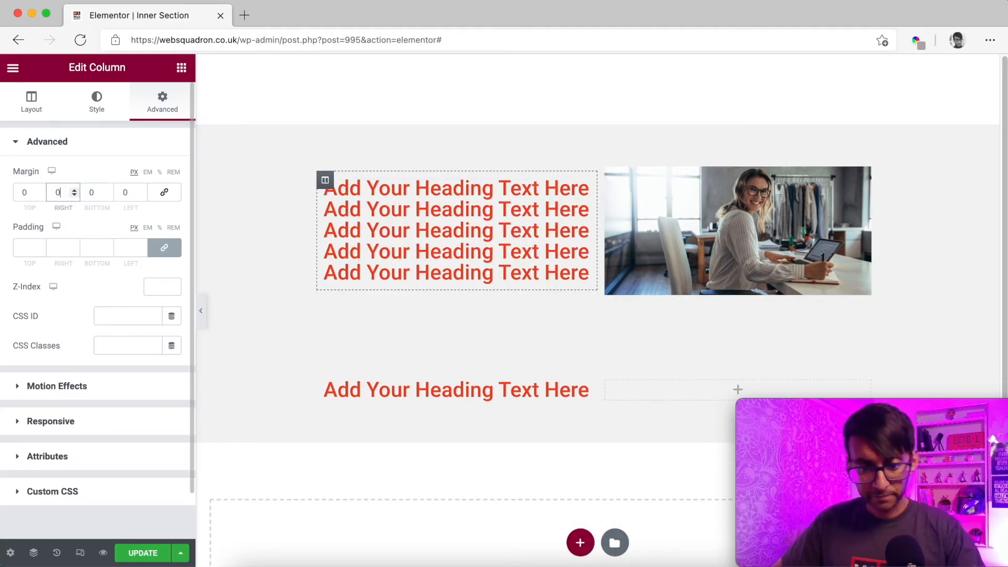
# - Unlink the left column's padding and set it to 5 px for top, bottom and left and 60 px for right
pyautogui.click(164, 249)
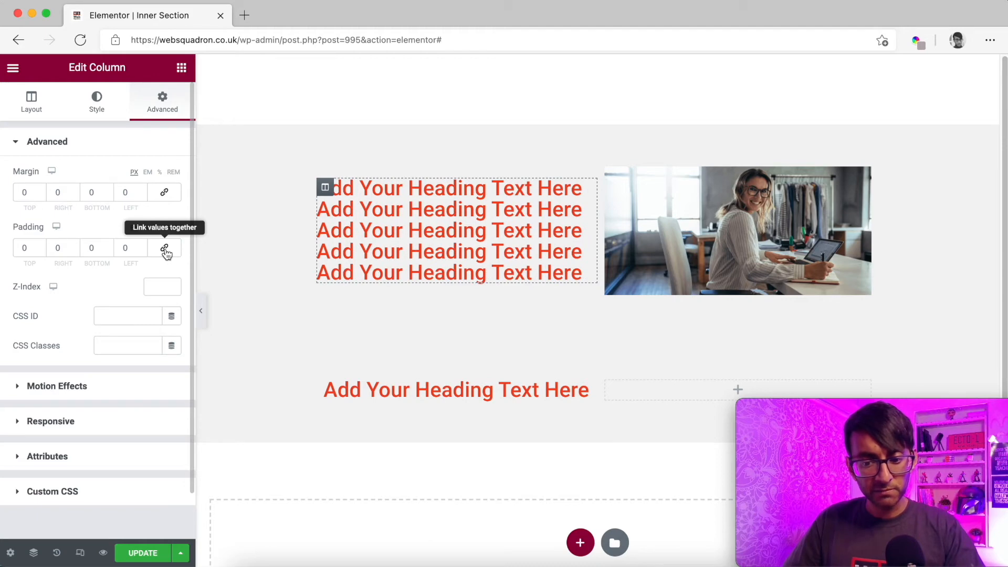
pyautogui.doubleClick(26, 248)
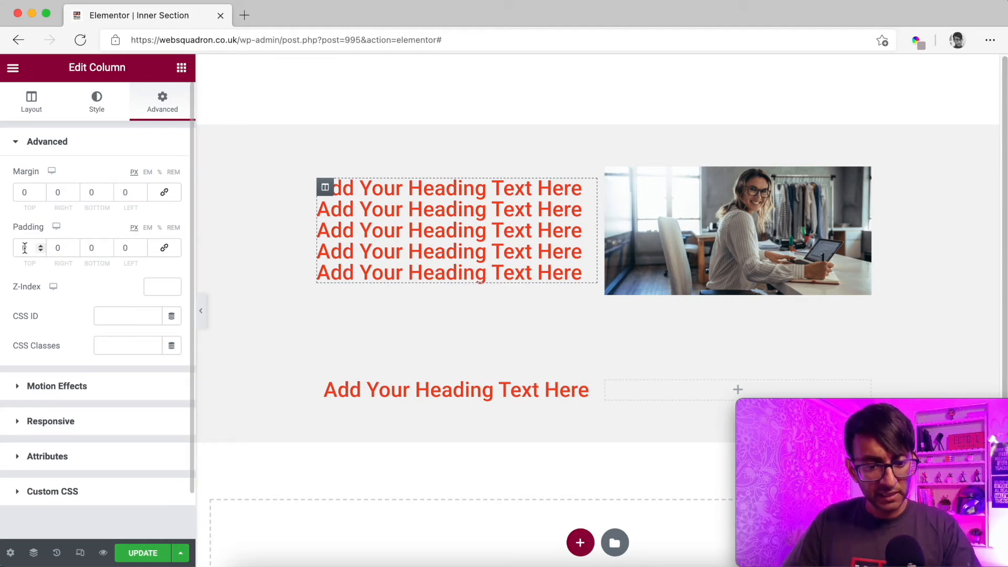
pyautogui.write('5')
pyautogui.press('Tab')
pyautogui.write('5')
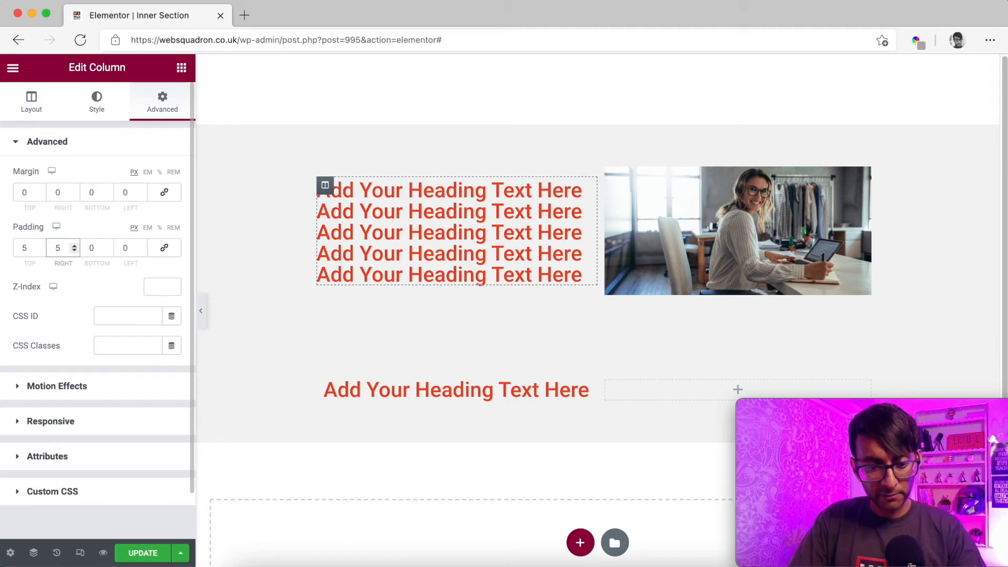
pyautogui.press('Tab')
pyautogui.write('5')
pyautogui.press('Tab')
pyautogui.write('5')
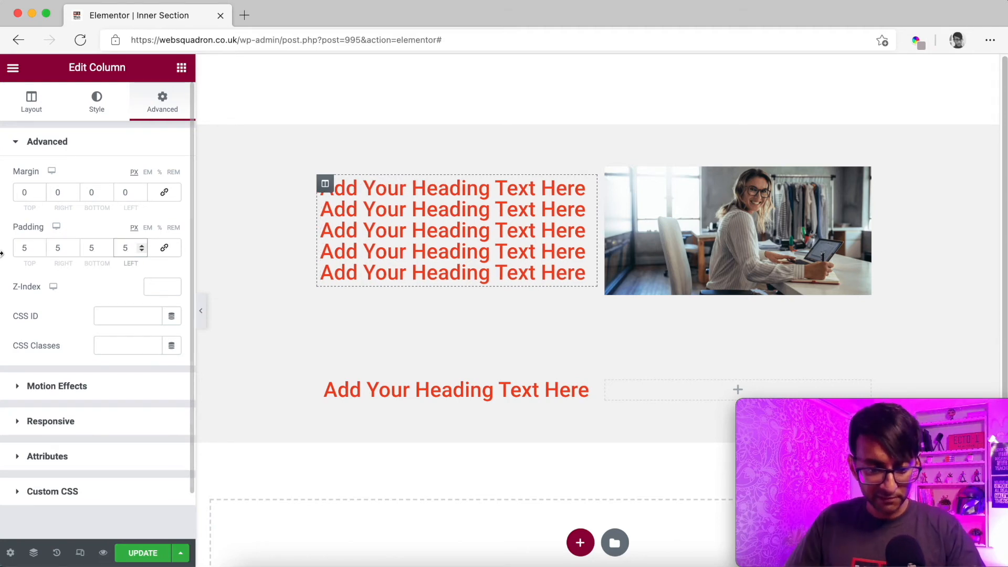
pyautogui.doubleClick(57, 247)
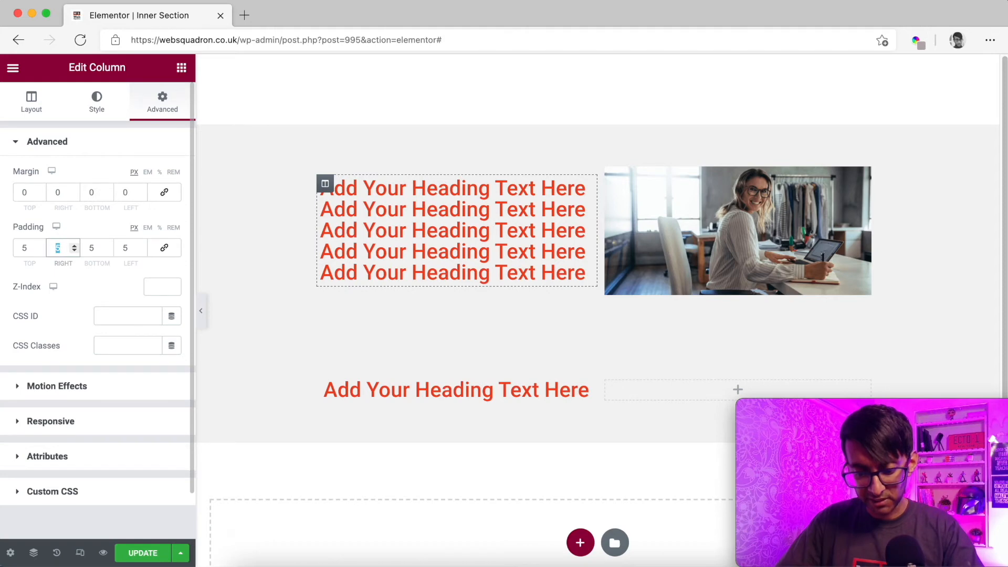
pyautogui.write('60')
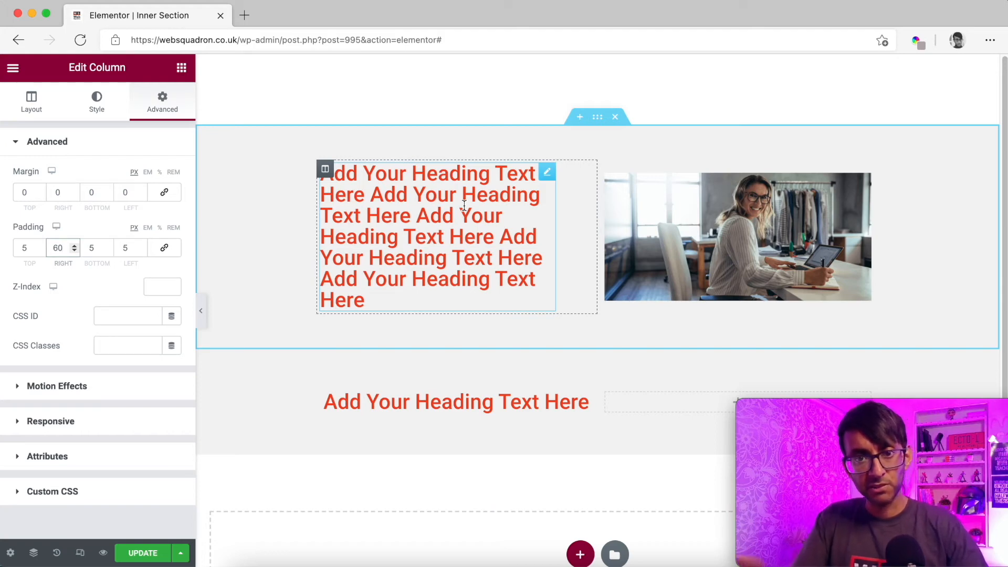
# - Narrow the first section's image column to 48.5% width and unlink its margin and padding values
pyautogui.hotkey('ctrl', 'shift', 'h')
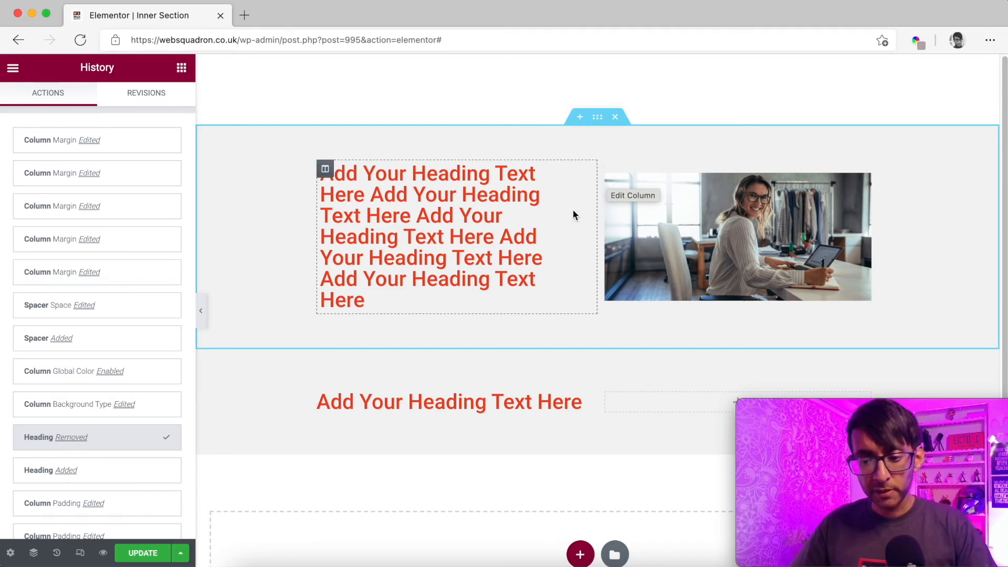
pyautogui.moveTo(598, 235)
pyautogui.mouseDown()
pyautogui.moveTo(514, 231)
pyautogui.moveTo(707, 230)
pyautogui.moveTo(711, 238)
pyautogui.moveTo(607, 233)
pyautogui.mouseUp()
pyautogui.click(615, 177)
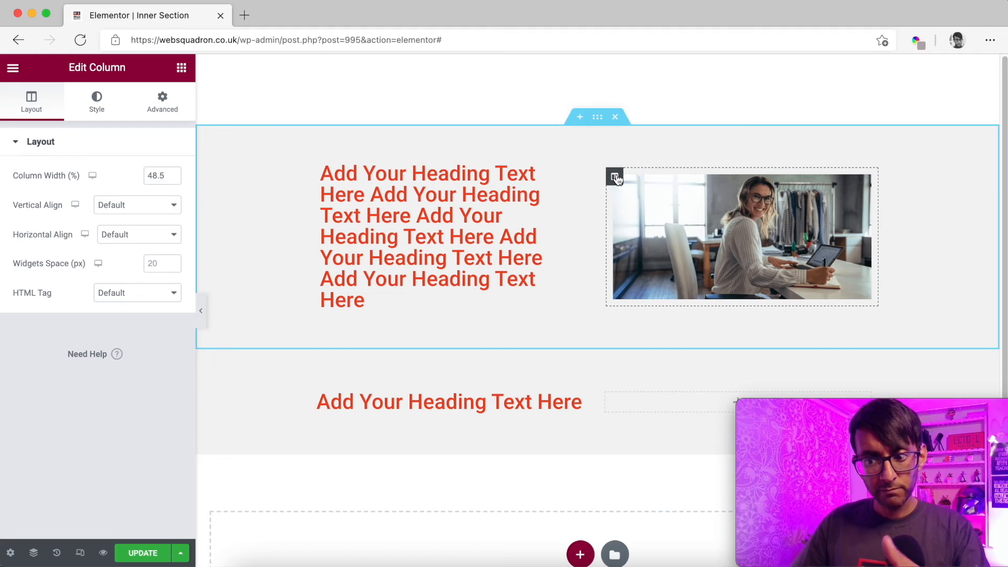
pyautogui.click(162, 105)
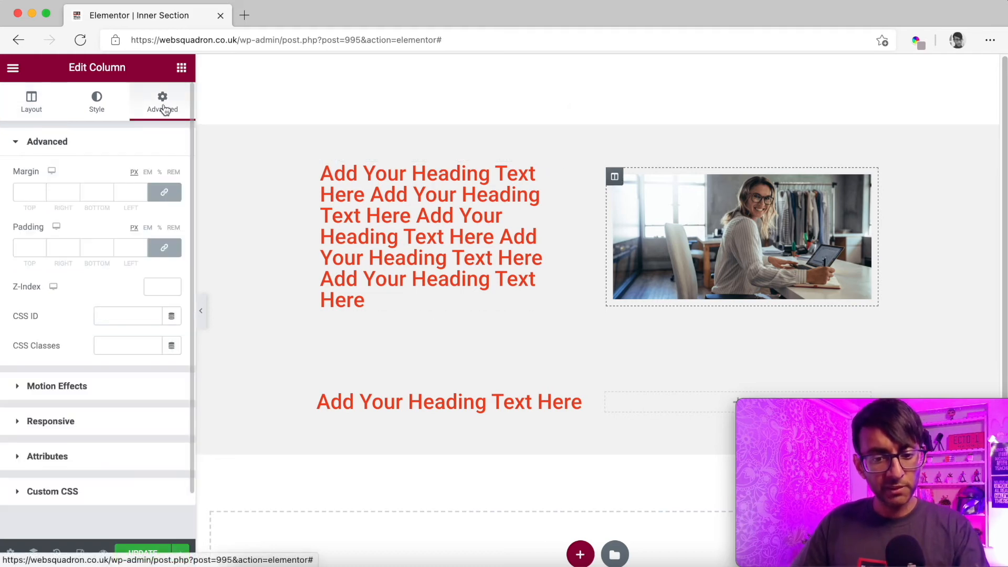
pyautogui.click(165, 192)
pyautogui.click(165, 248)
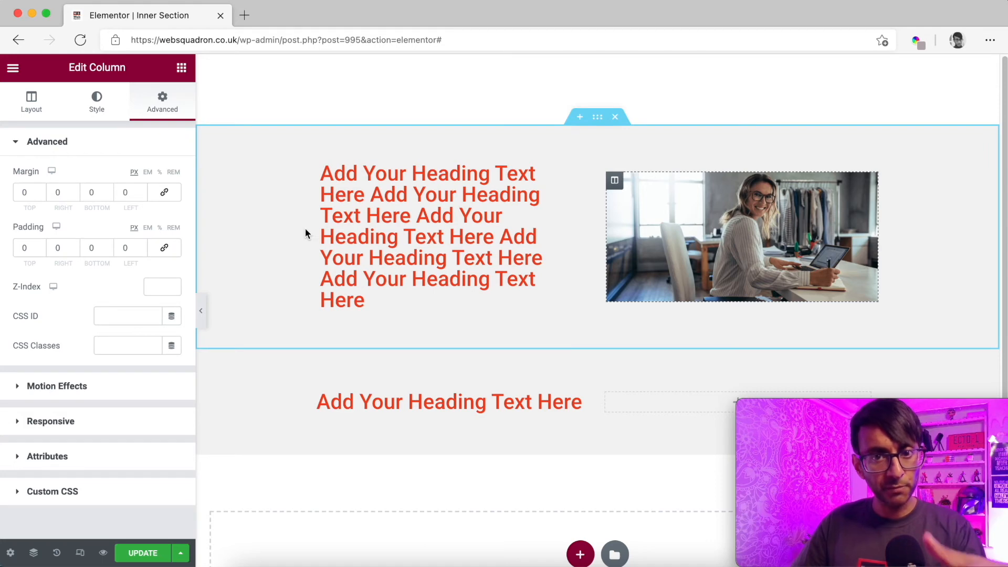
# - Try left and right margins of 50 px on the image column and return both to 0 px
pyautogui.doubleClick(115, 194)
pyautogui.write('50')
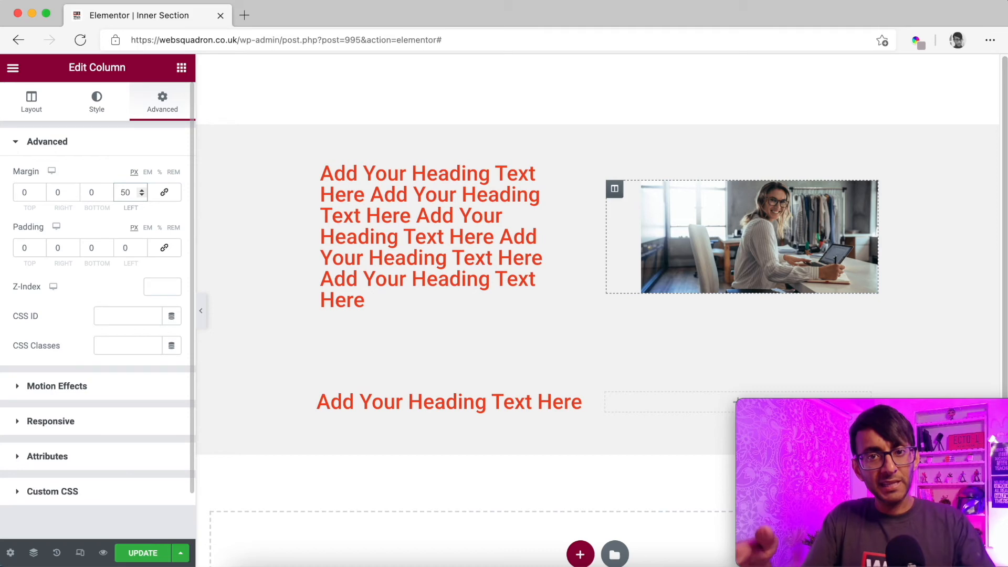
pyautogui.click(66, 193)
pyautogui.write('50')
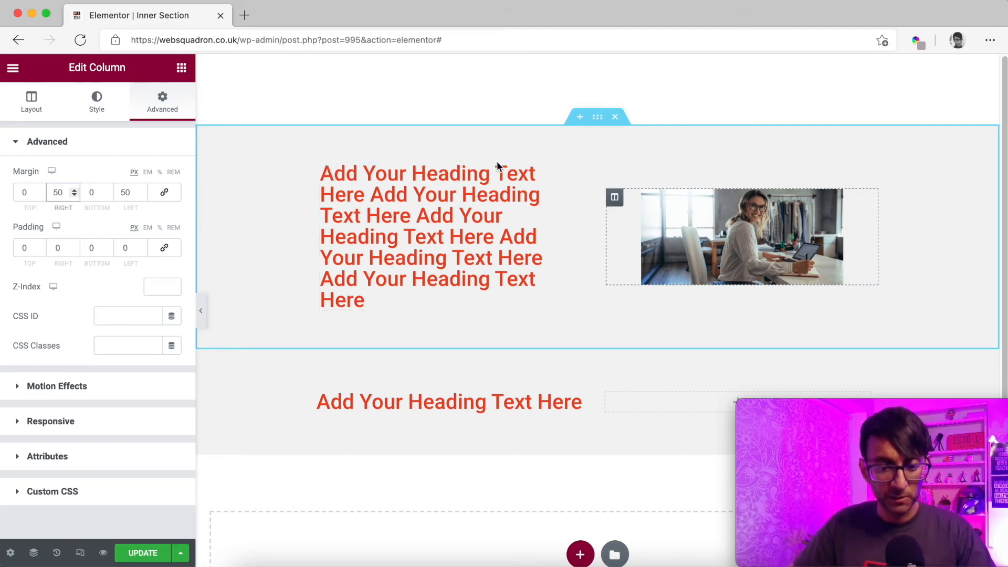
pyautogui.moveTo(67, 195); pyautogui.dragTo(39, 190)
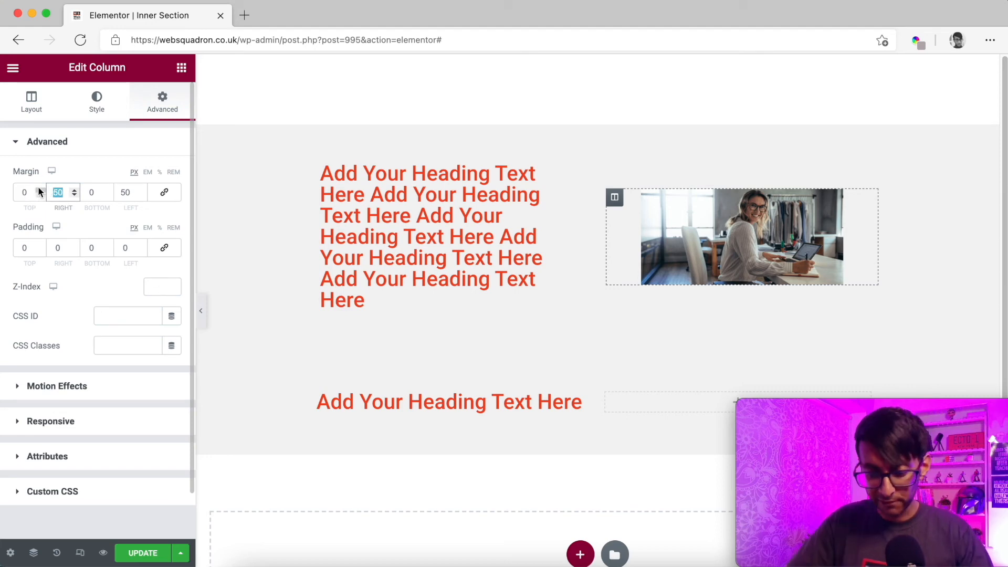
pyautogui.write('0')
pyautogui.press('Tab')
pyautogui.press('Tab')
pyautogui.write('0')
# - Set the image column's right and left padding to 50 px
pyautogui.press('Tab')
pyautogui.press('Tab')
pyautogui.press('Tab')
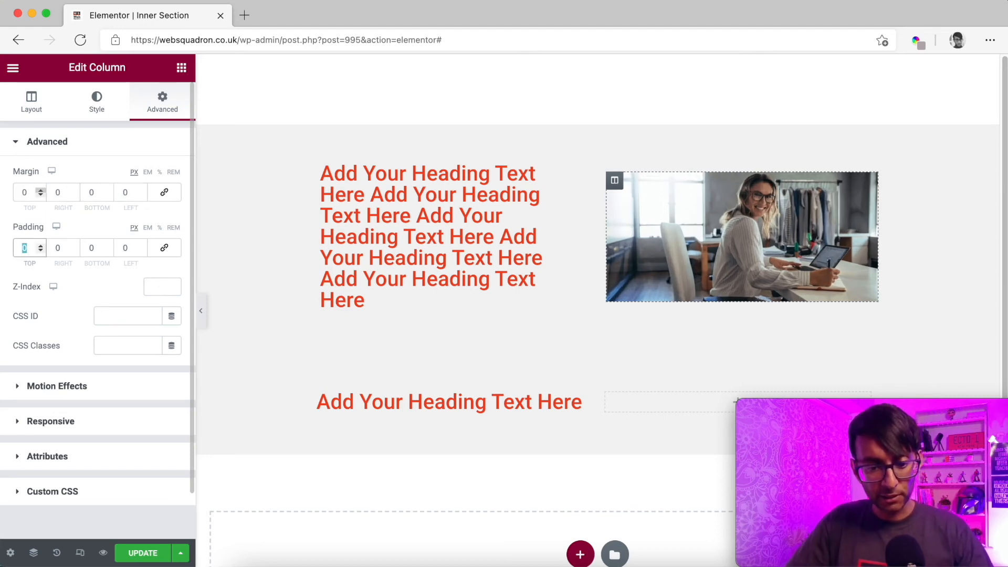
pyautogui.write('50')
pyautogui.press('Tab')
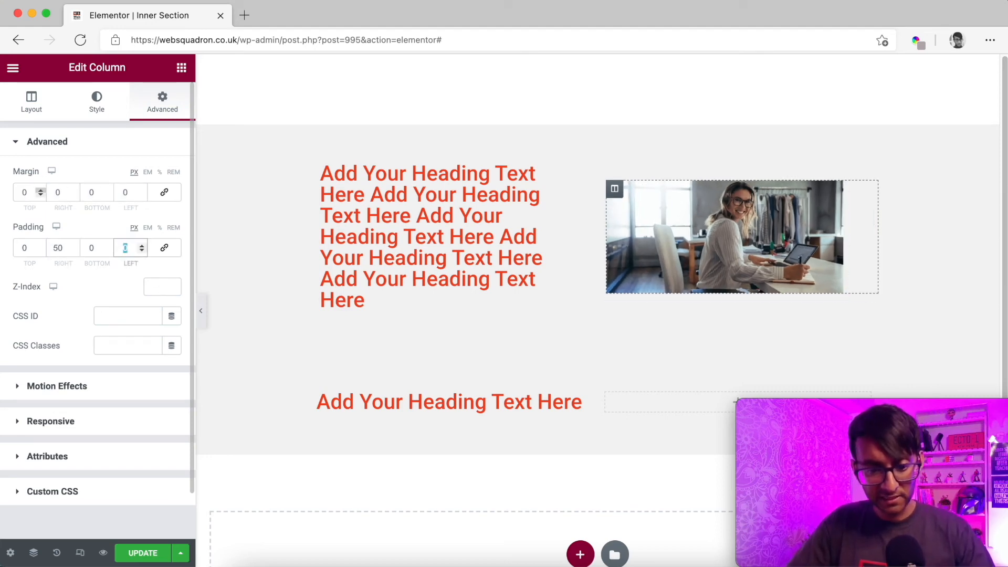
pyautogui.write('50')
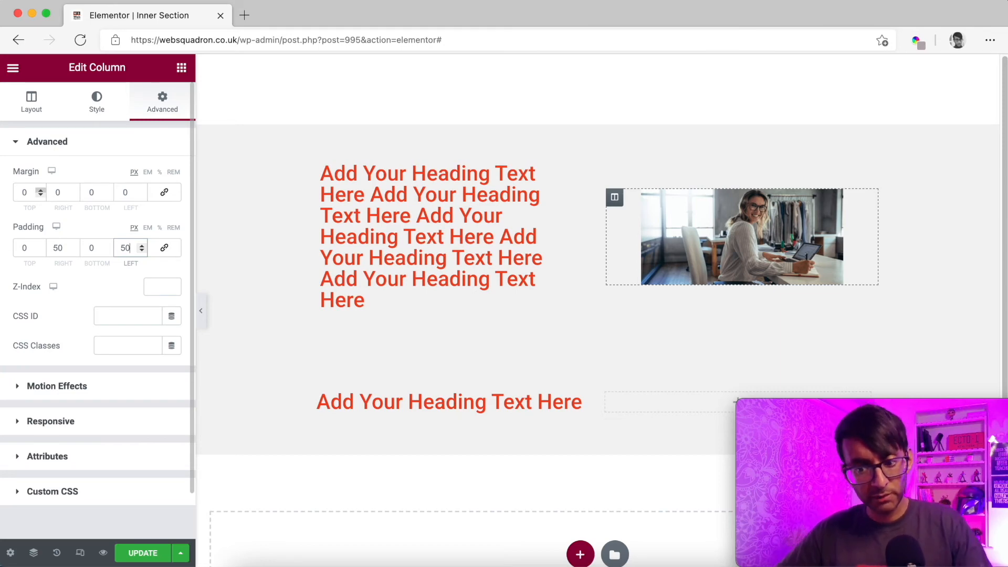
# - Set the image column's right and left margins to 50 px in addition to its padding
pyautogui.doubleClick(55, 192)
pyautogui.write('50')
pyautogui.press('Tab')
pyautogui.press('Tab')
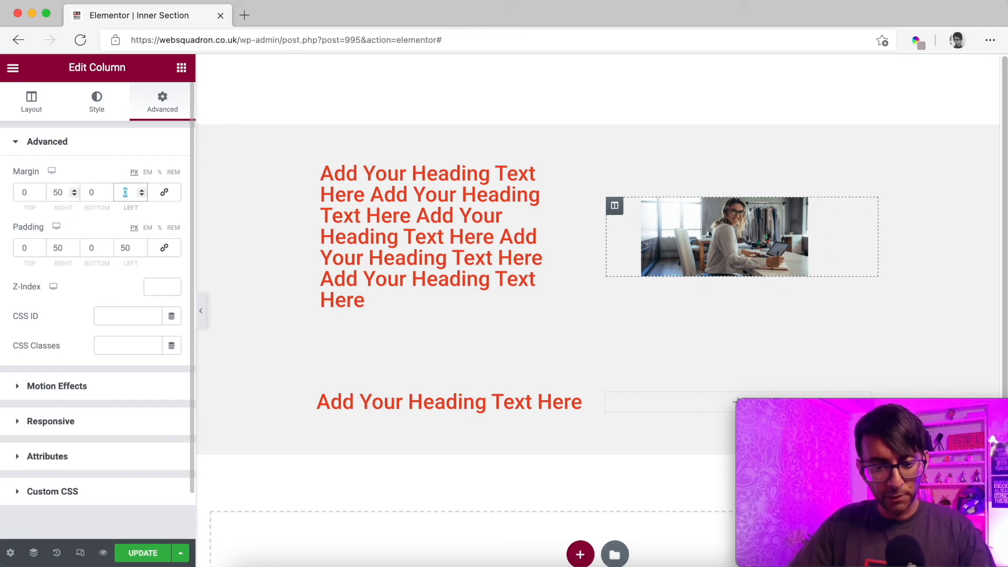
pyautogui.write('50')
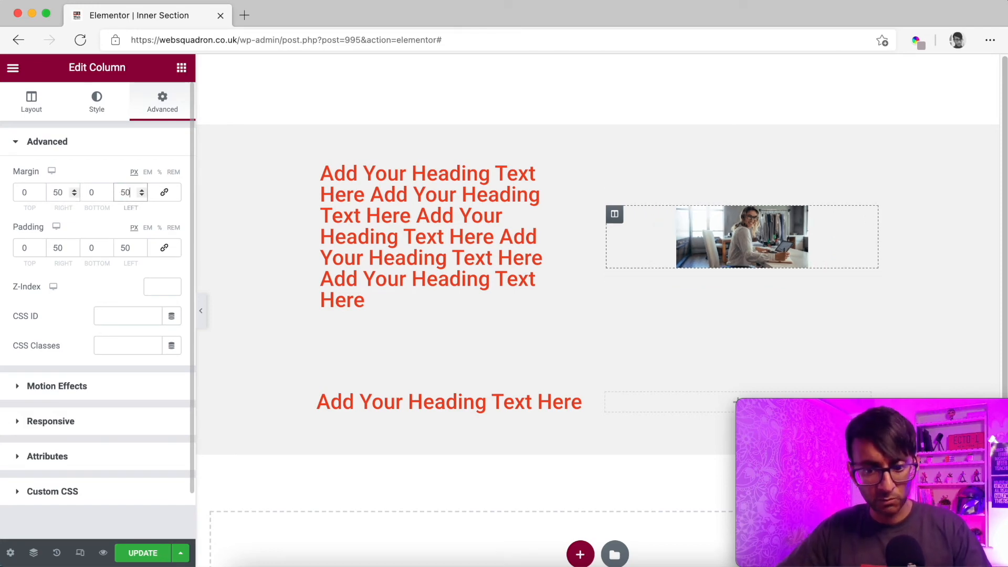
# - Return the image column's right margin to 0 px
pyautogui.hotkey('shift', 'Tab')
pyautogui.hotkey('shift', 'Tab')
pyautogui.hotkey('shift', 'Tab')
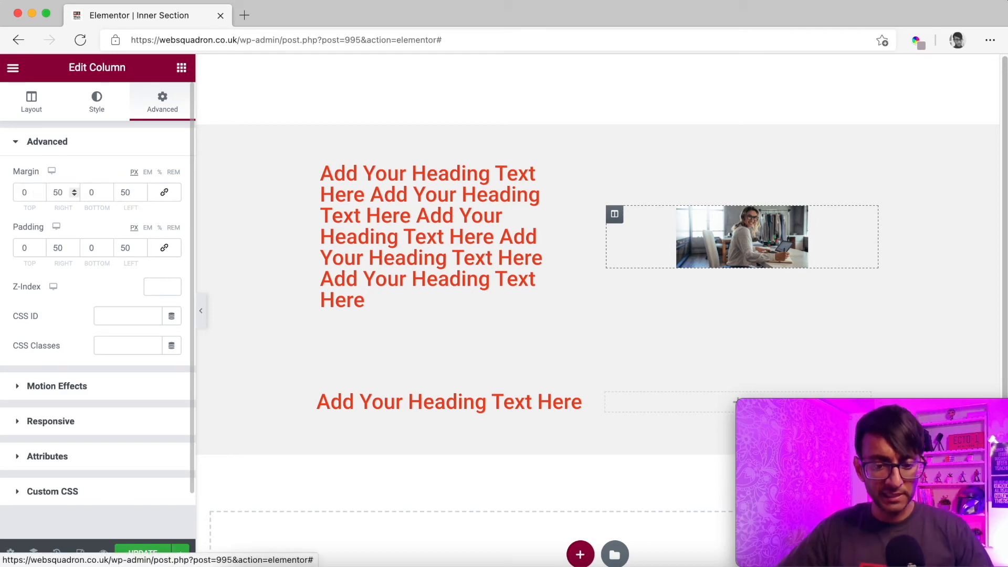
pyautogui.doubleClick(62, 191)
pyautogui.write('0')
pyautogui.press('Tab')
pyautogui.press('Tab')
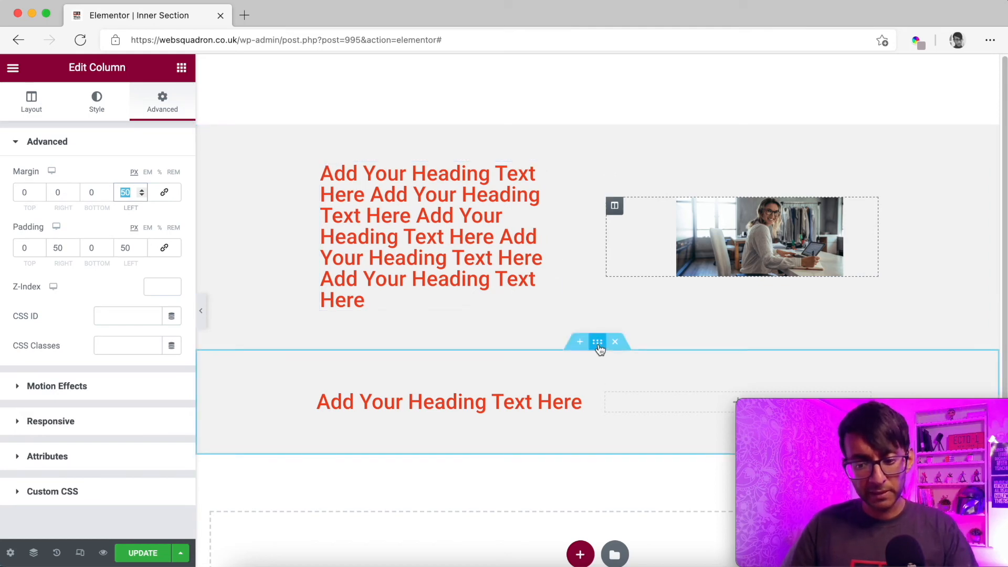
# - Unlink the margins of the second section's left column and set its padding to 30 px on all four sides
pyautogui.click(597, 344)
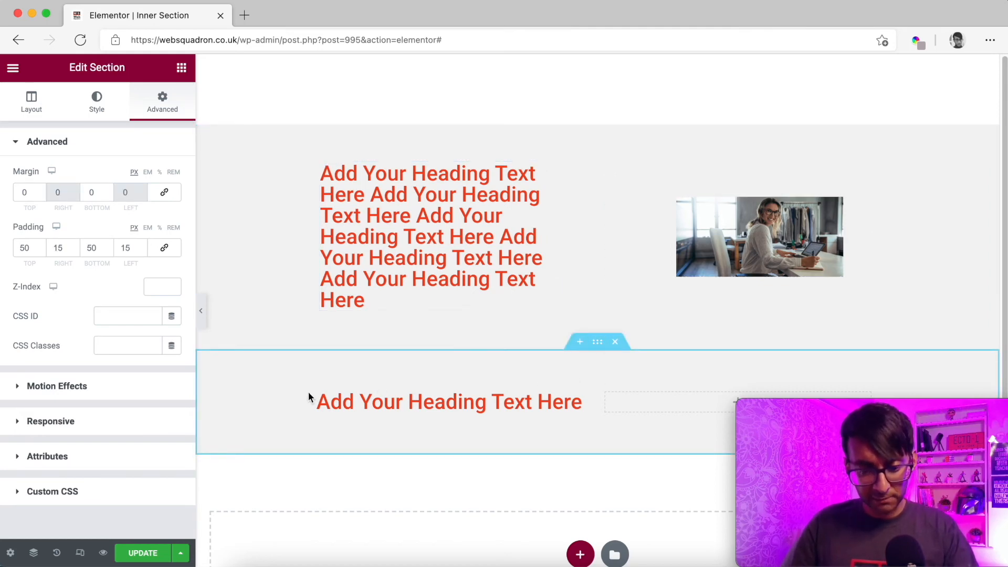
pyautogui.click(324, 401)
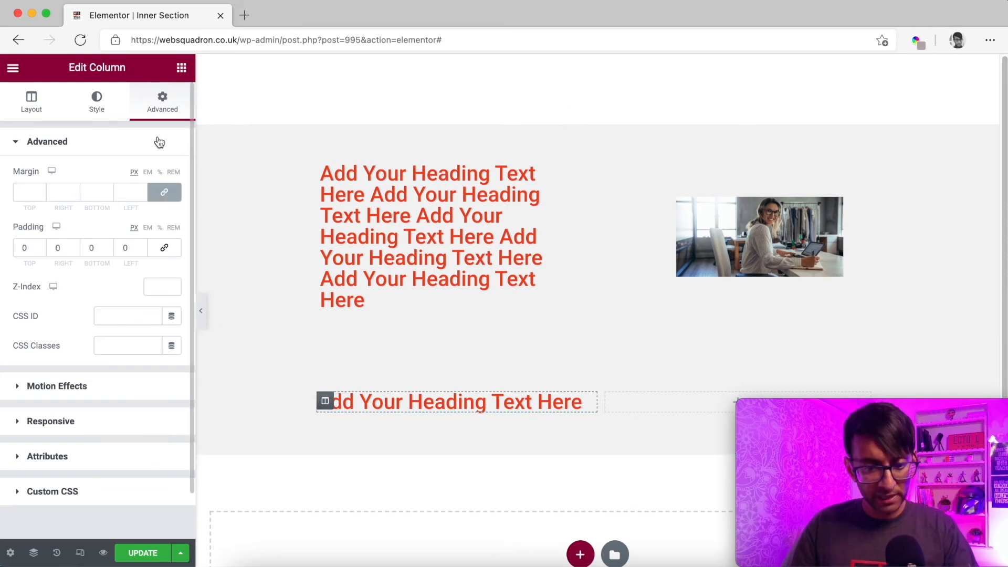
pyautogui.click(164, 192)
pyautogui.click(32, 249)
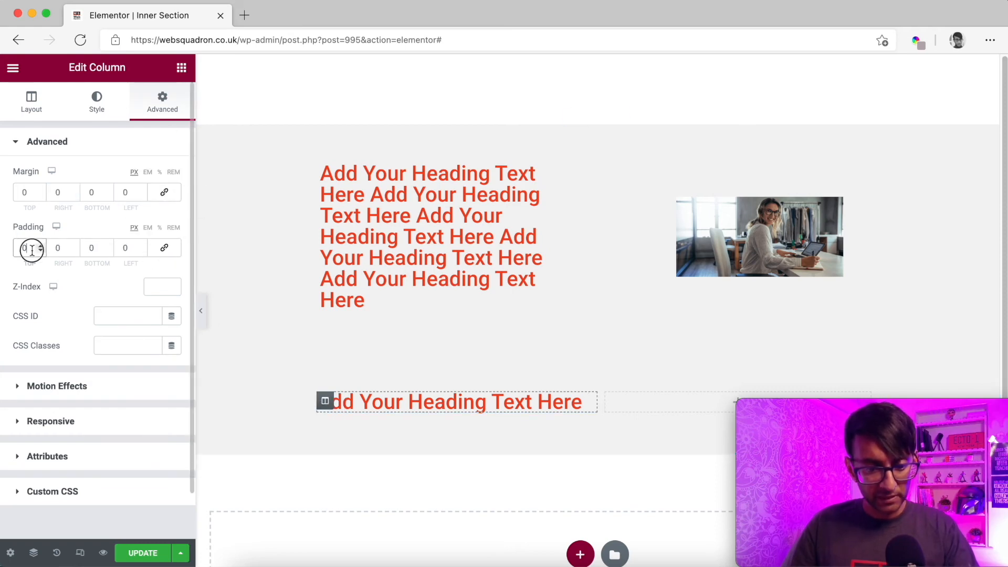
pyautogui.moveTo(32, 250); pyautogui.dragTo(4, 248)
pyautogui.write('30')
pyautogui.press('Tab')
pyautogui.write('30')
pyautogui.press('Tab')
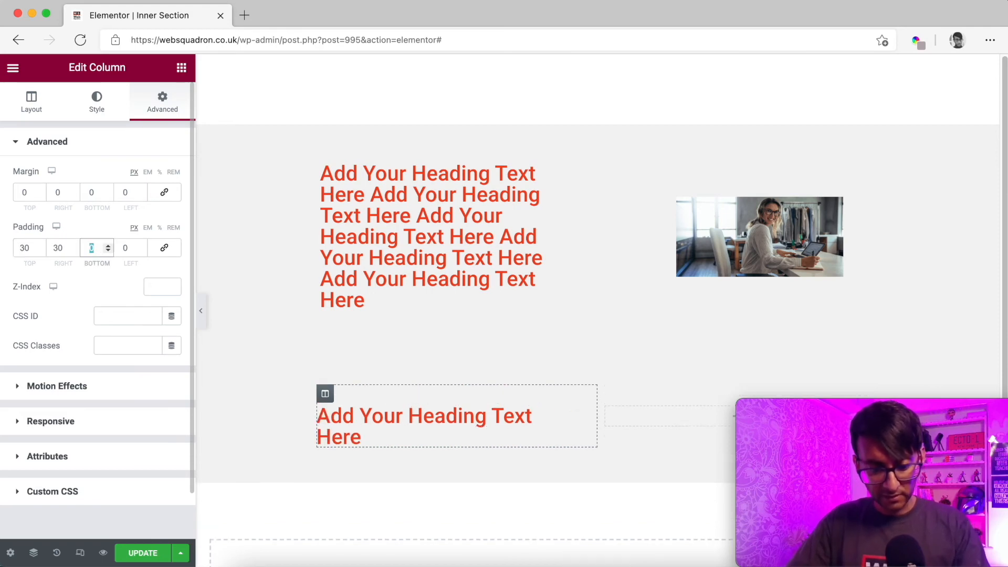
pyautogui.write('30')
pyautogui.press('Tab')
pyautogui.write('30')
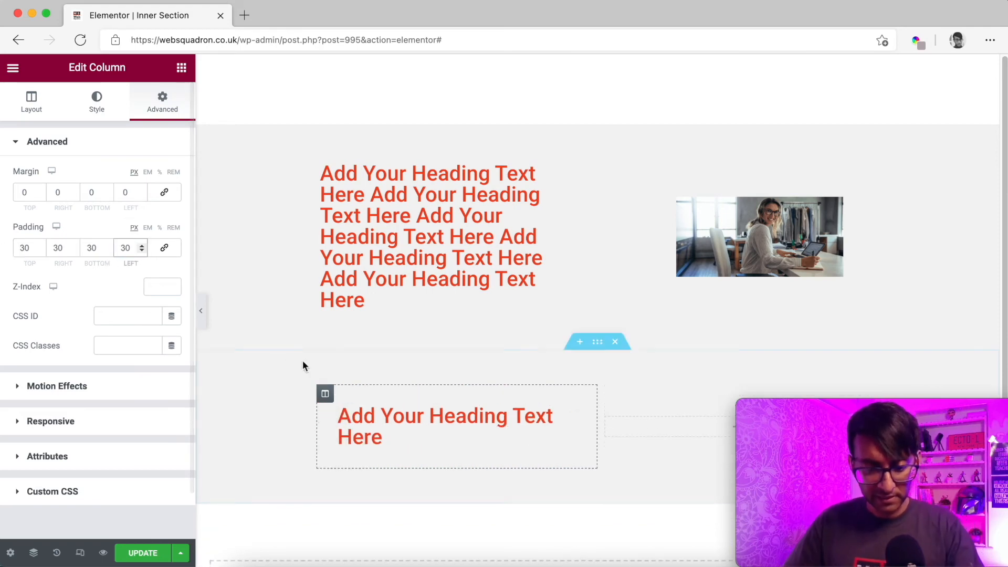
# - Give the second section's left column a classic background in the white global color
pyautogui.click(104, 121)
pyautogui.click(133, 206)
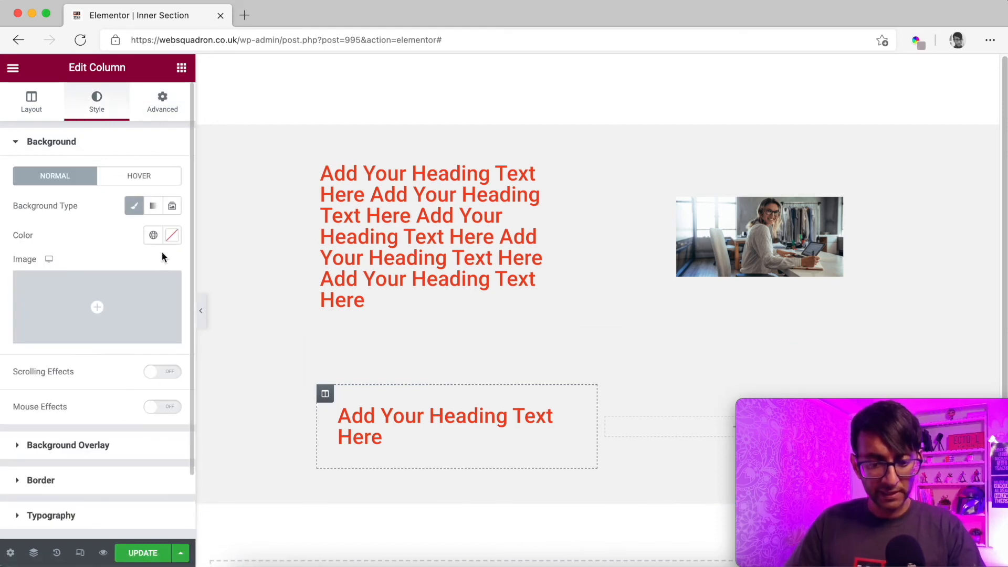
pyautogui.click(153, 235)
pyautogui.click(121, 355)
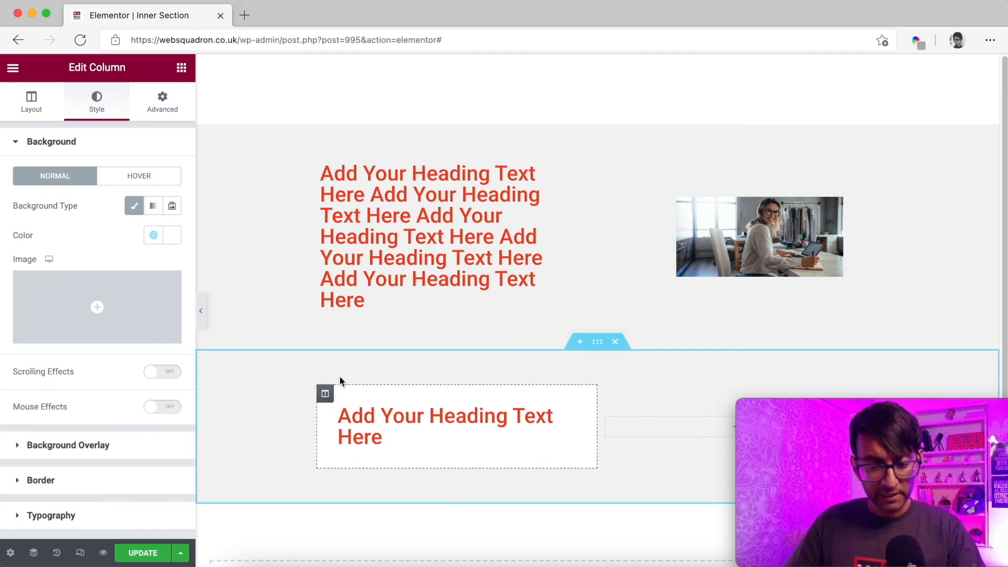
# - Lower the white column's top margin gradually to -74 px and replace it with 100 px
pyautogui.click(163, 104)
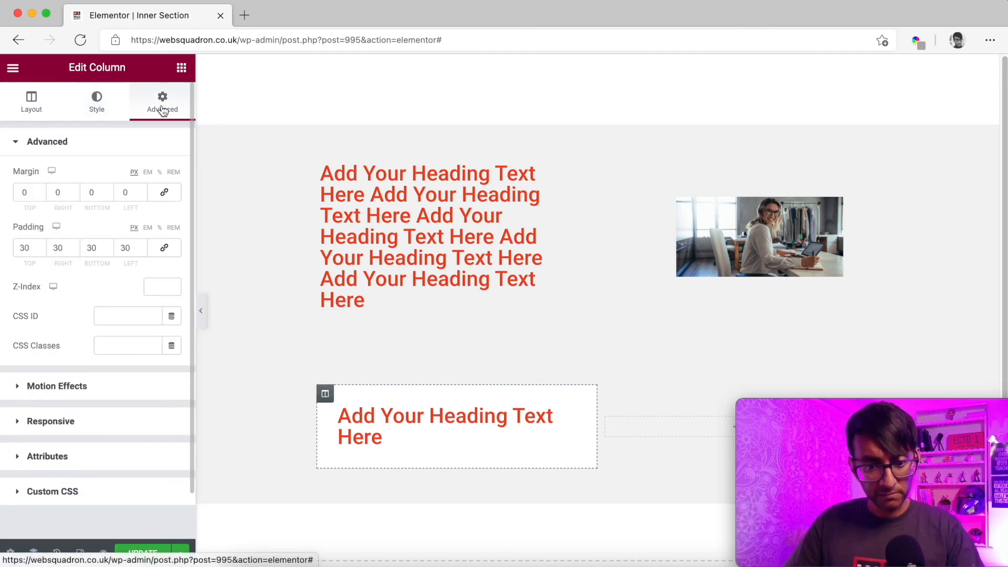
pyautogui.click(40, 196)
pyautogui.click(40, 195)
pyautogui.click(40, 195)
pyautogui.click(41, 195)
pyautogui.click(40, 195)
pyautogui.click(41, 195)
pyautogui.moveTo(40, 195); pyautogui.dragTo(39, 194)
pyautogui.doubleClick(33, 193)
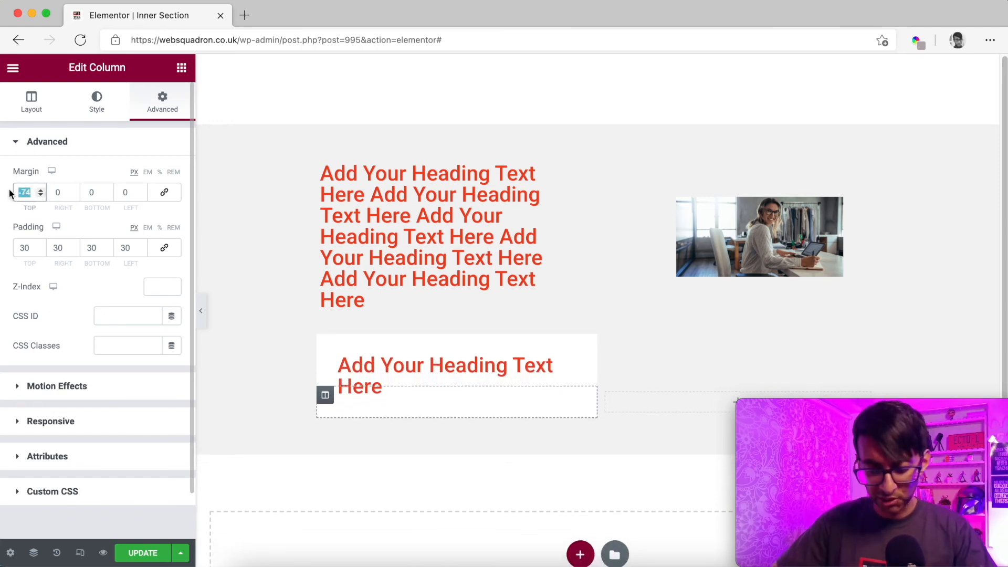
pyautogui.write('100')
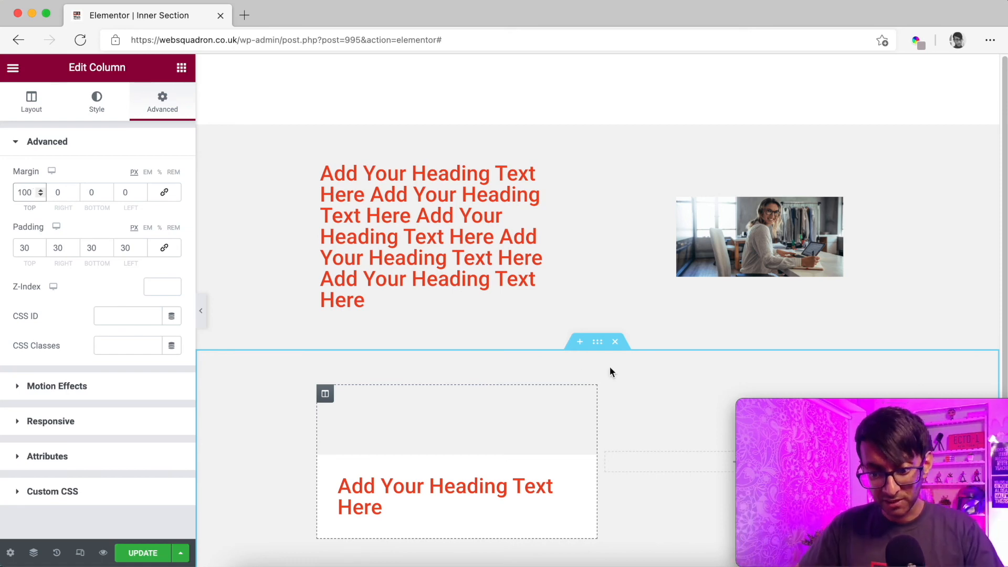
# - Try a top margin of 100 px on the whole second section and return it to 0 px
pyautogui.click(598, 341)
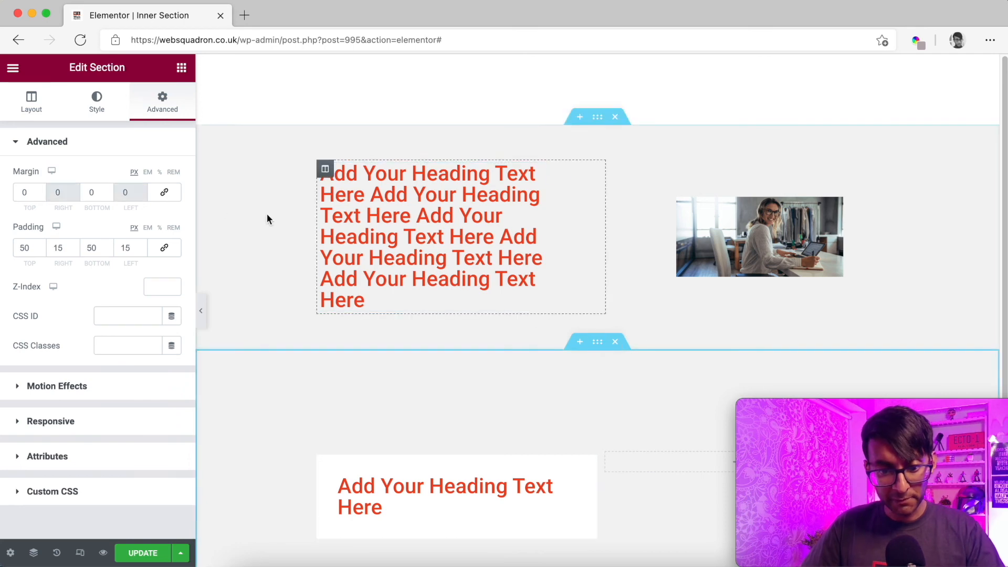
pyautogui.doubleClick(24, 192)
pyautogui.write('100')
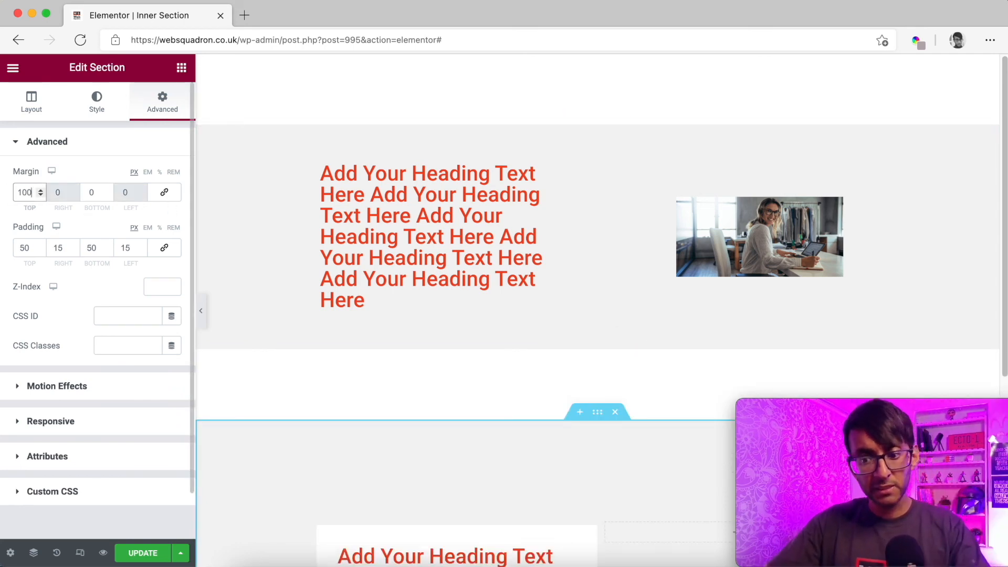
pyautogui.press('BackSpace')
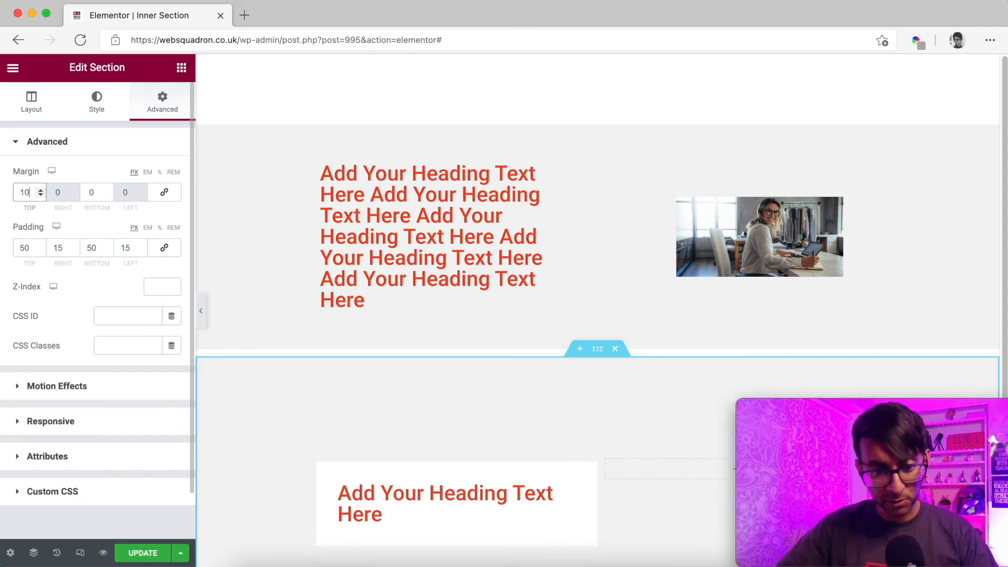
pyautogui.press('BackSpace')
pyautogui.press('BackSpace')
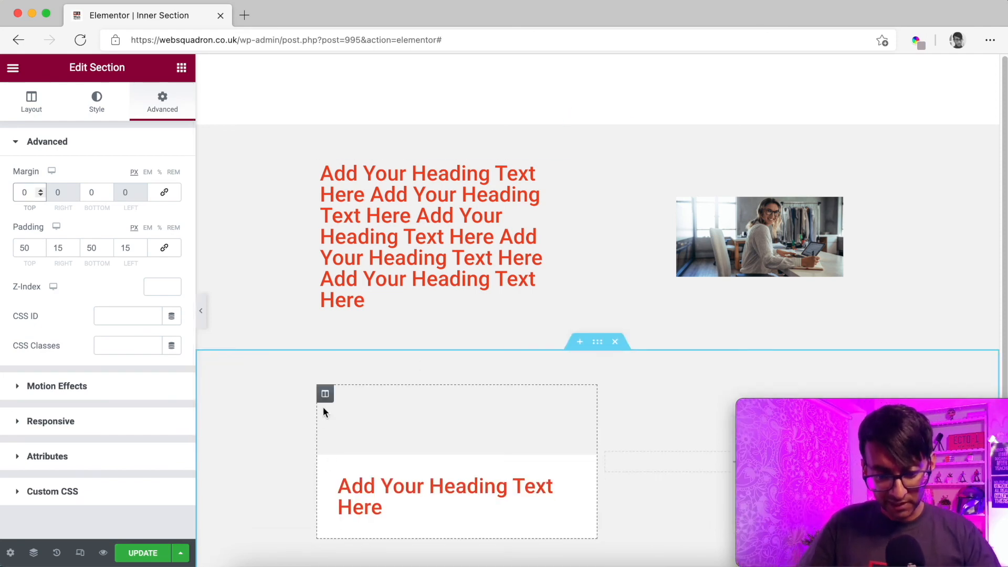
# - Set the top margin of the second section's left column to -200 px so it overlaps the first section
pyautogui.click(325, 394)
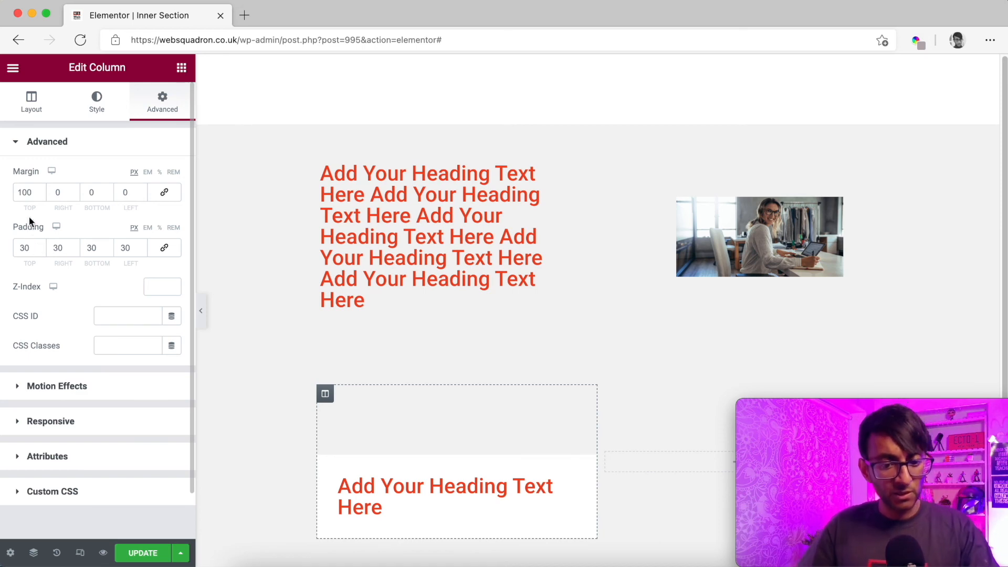
pyautogui.moveTo(33, 192); pyautogui.dragTo(7, 193)
pyautogui.click(41, 195)
pyautogui.click(41, 195)
pyautogui.click(41, 195)
pyautogui.click(41, 195)
pyautogui.click(41, 195)
pyautogui.moveTo(34, 192); pyautogui.dragTo(2, 190)
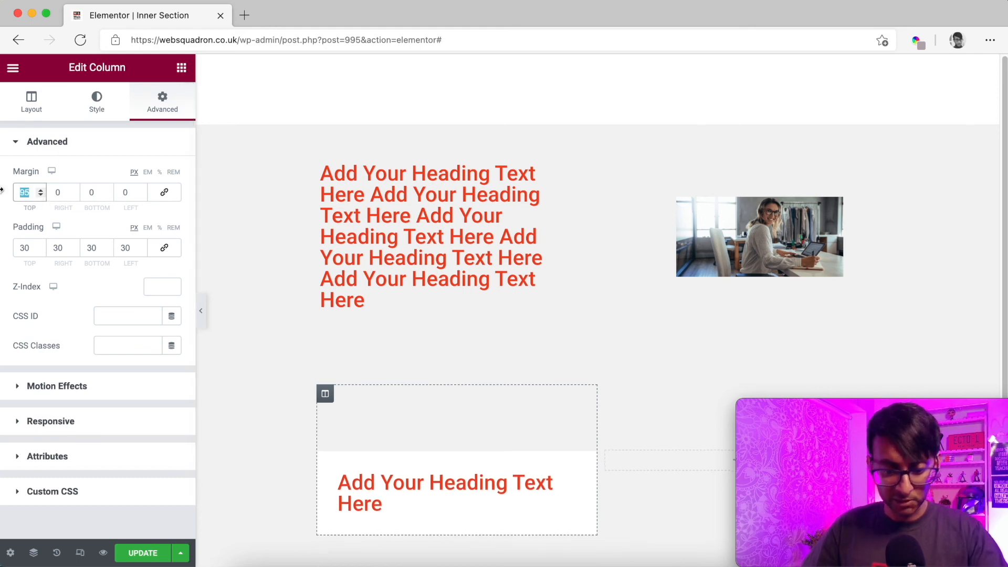
pyautogui.write('-2')
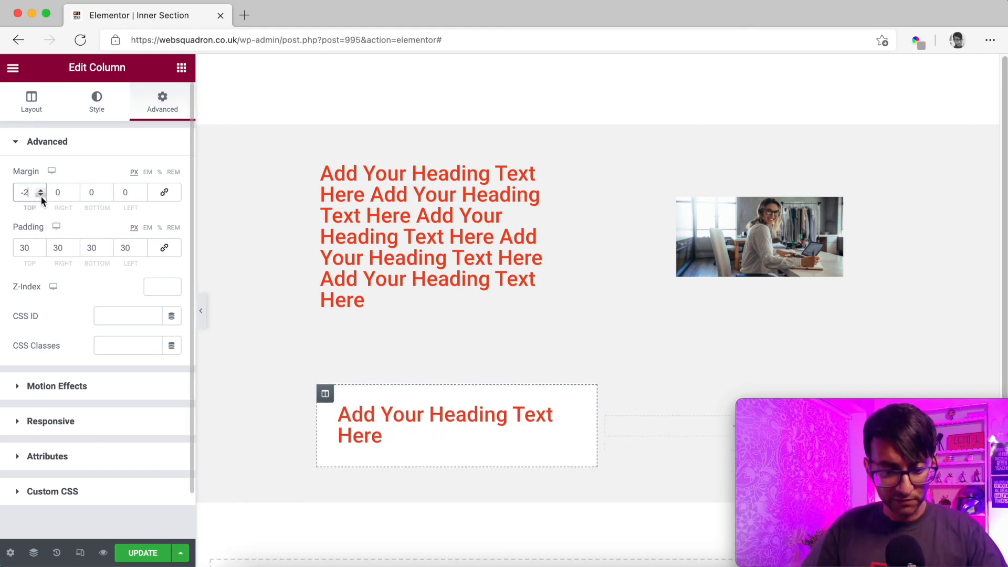
pyautogui.write('00')
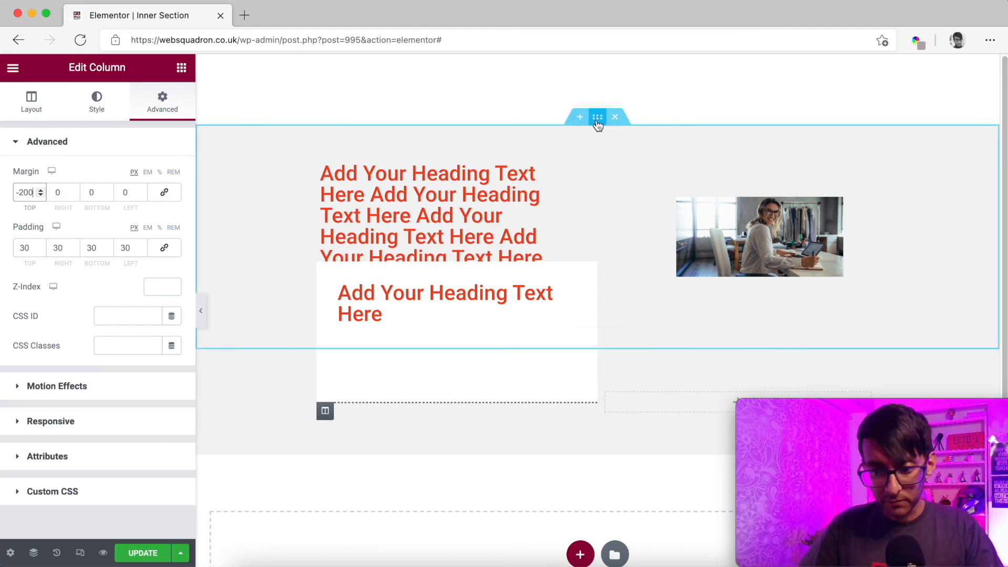
# - Insert the dark wood "Wallpaper Office" picture from the media library as the first section's background image
pyautogui.click(597, 120)
pyautogui.click(108, 100)
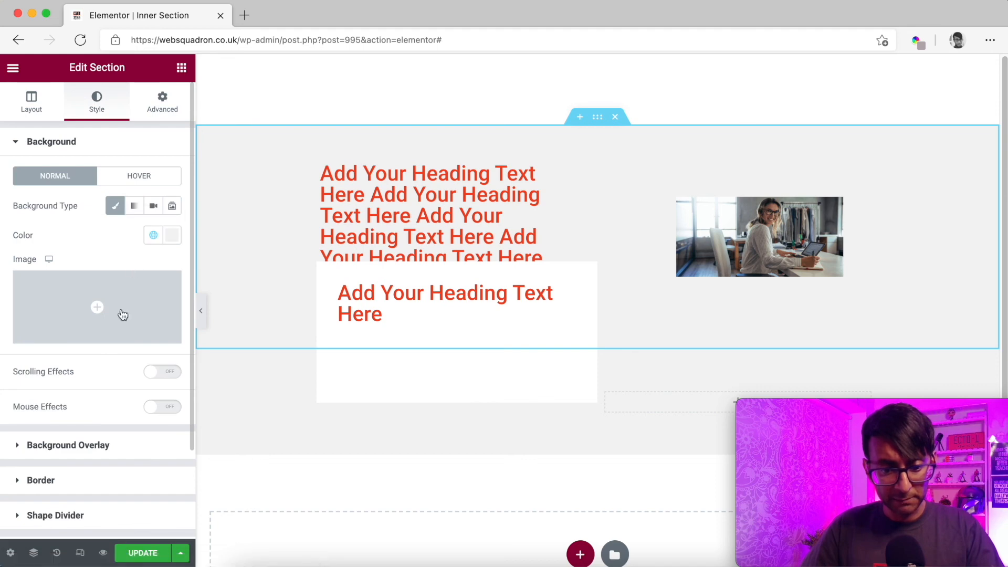
pyautogui.click(126, 286)
pyautogui.scroll(-10, 456, 348)
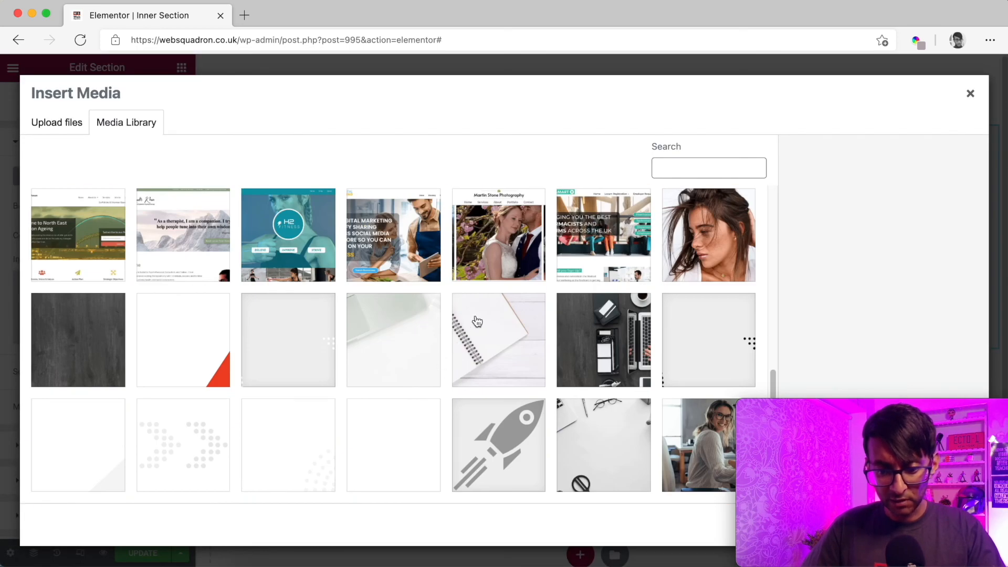
pyautogui.click(99, 355)
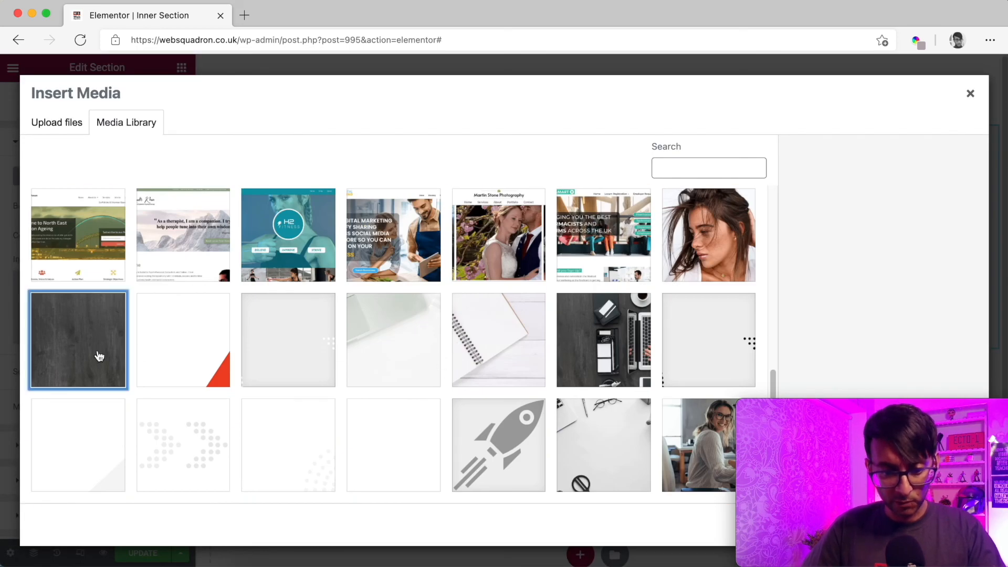
pyautogui.moveTo(936, 410); pyautogui.dragTo(686, 410)
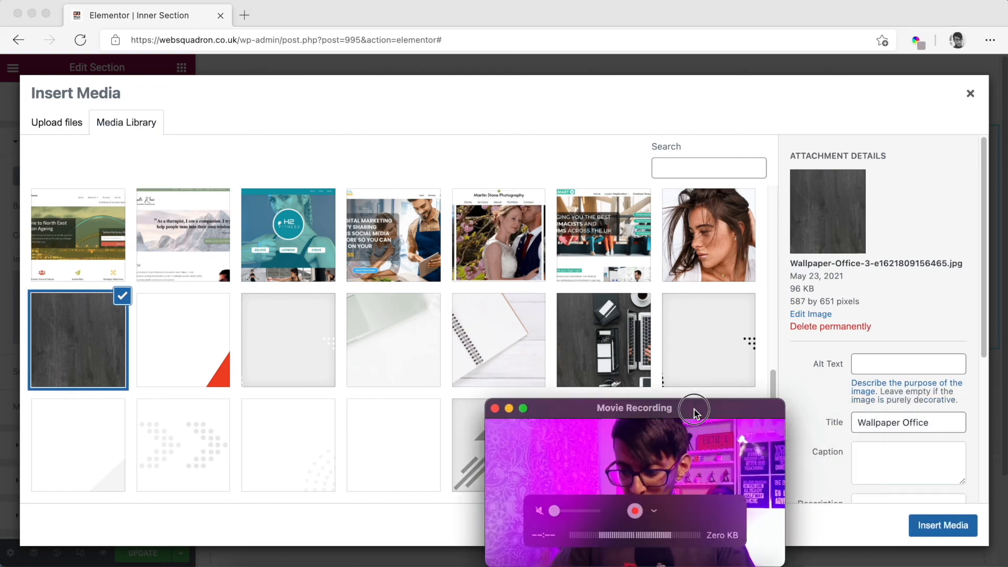
pyautogui.click(943, 526)
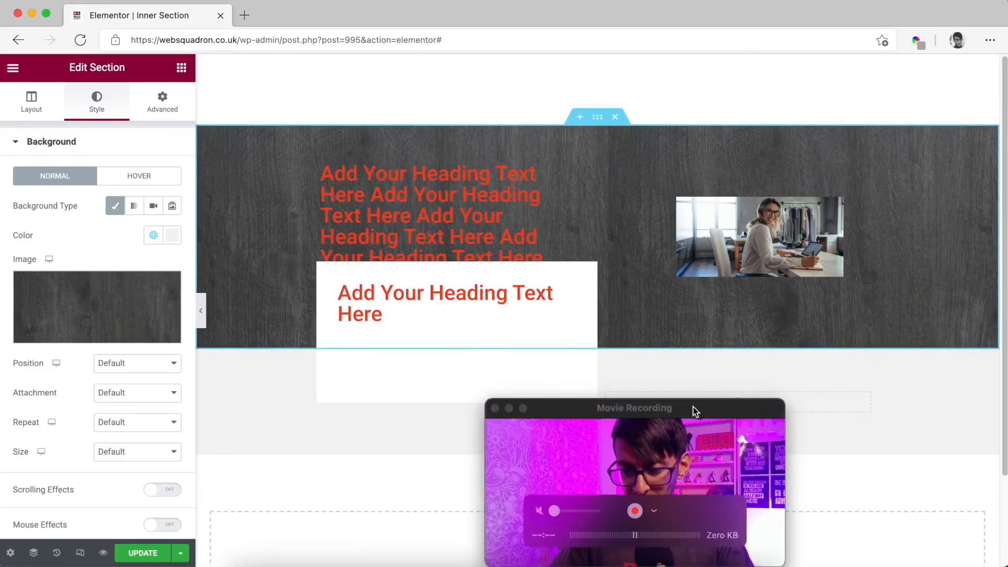
pyautogui.moveTo(692, 407); pyautogui.dragTo(906, 414)
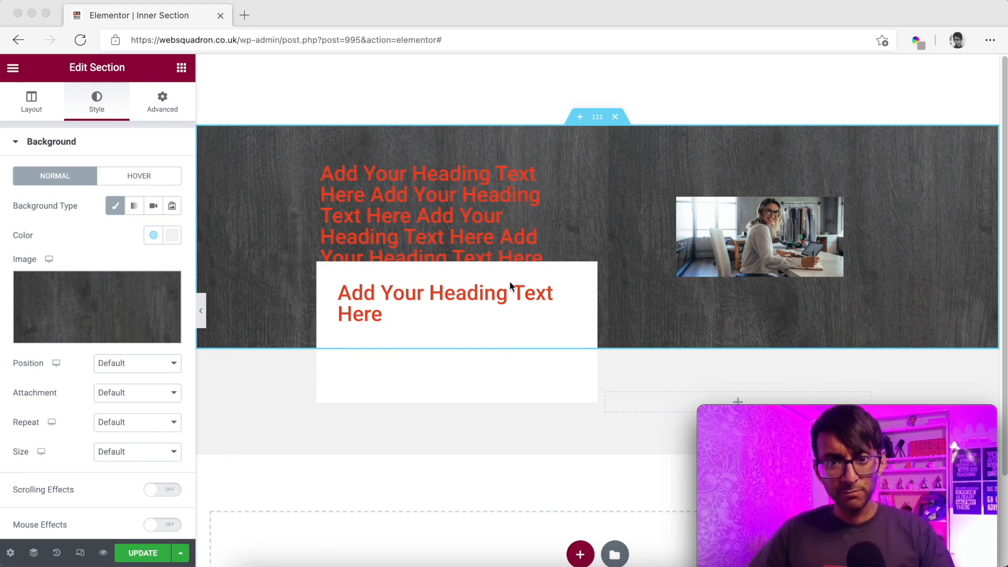
# - Open the margin and padding settings of the second section's left column
pyautogui.scroll(-1, 581, 296)
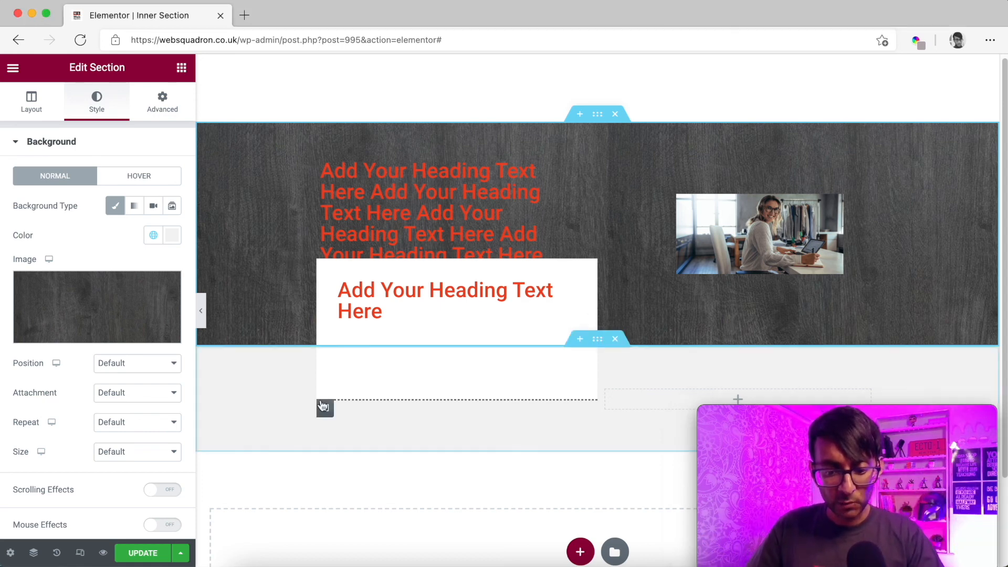
pyautogui.click(325, 408)
pyautogui.click(164, 104)
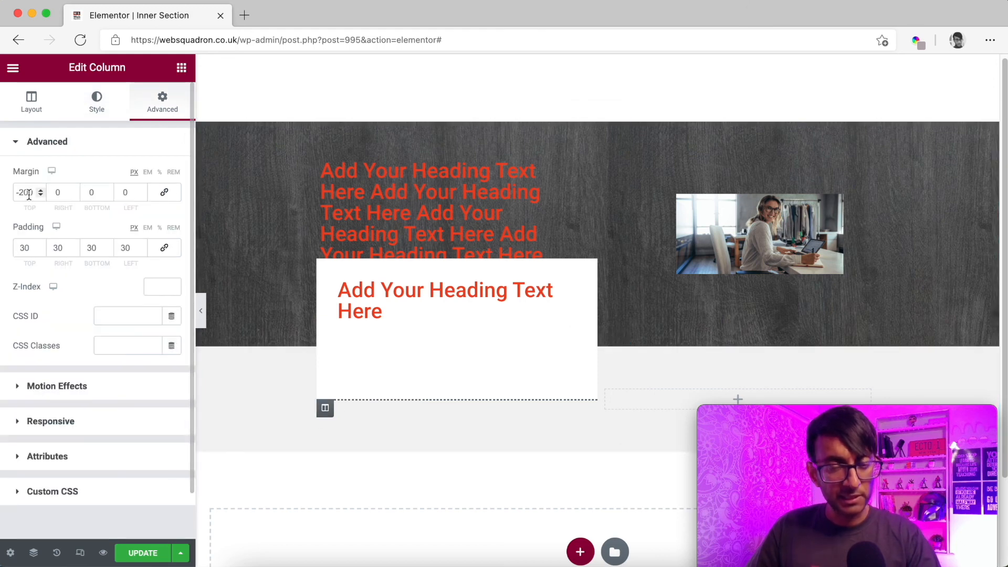